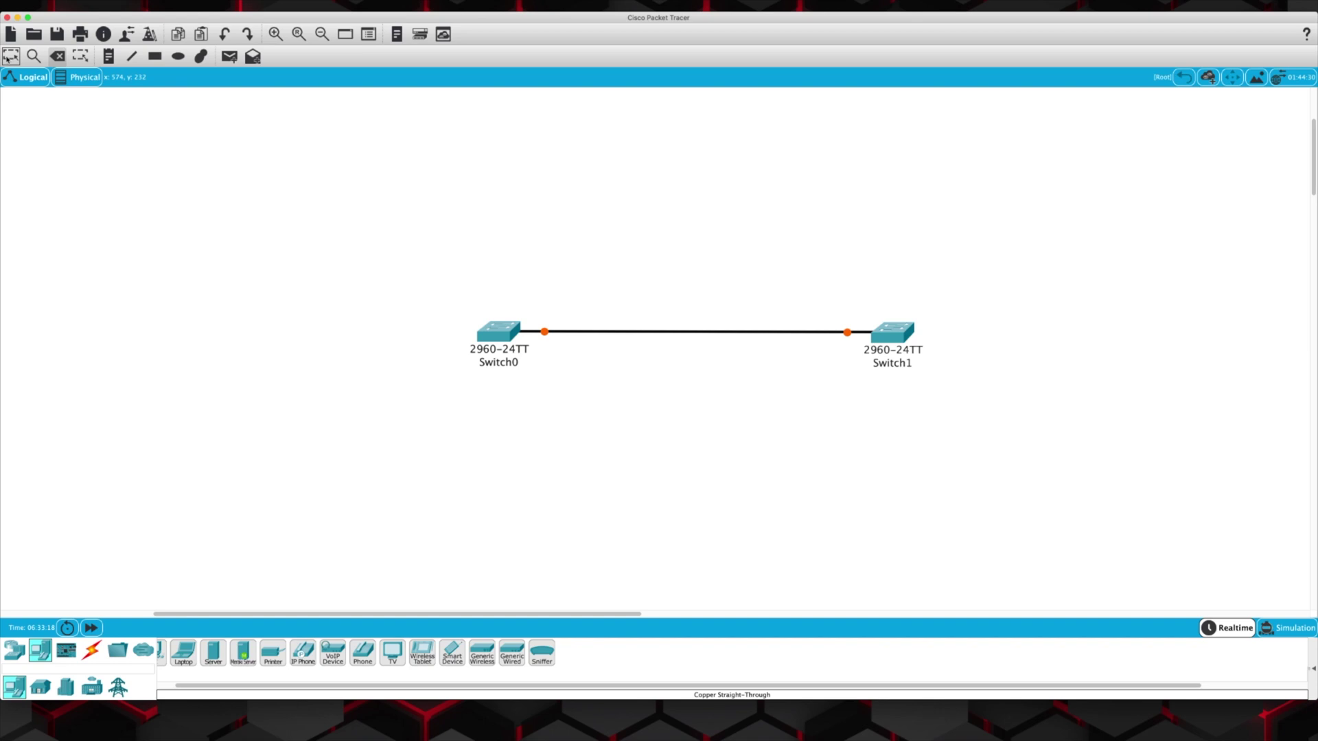
Open Switch0's CLI tab, then enlarge and reposition its window.
click(490, 336)
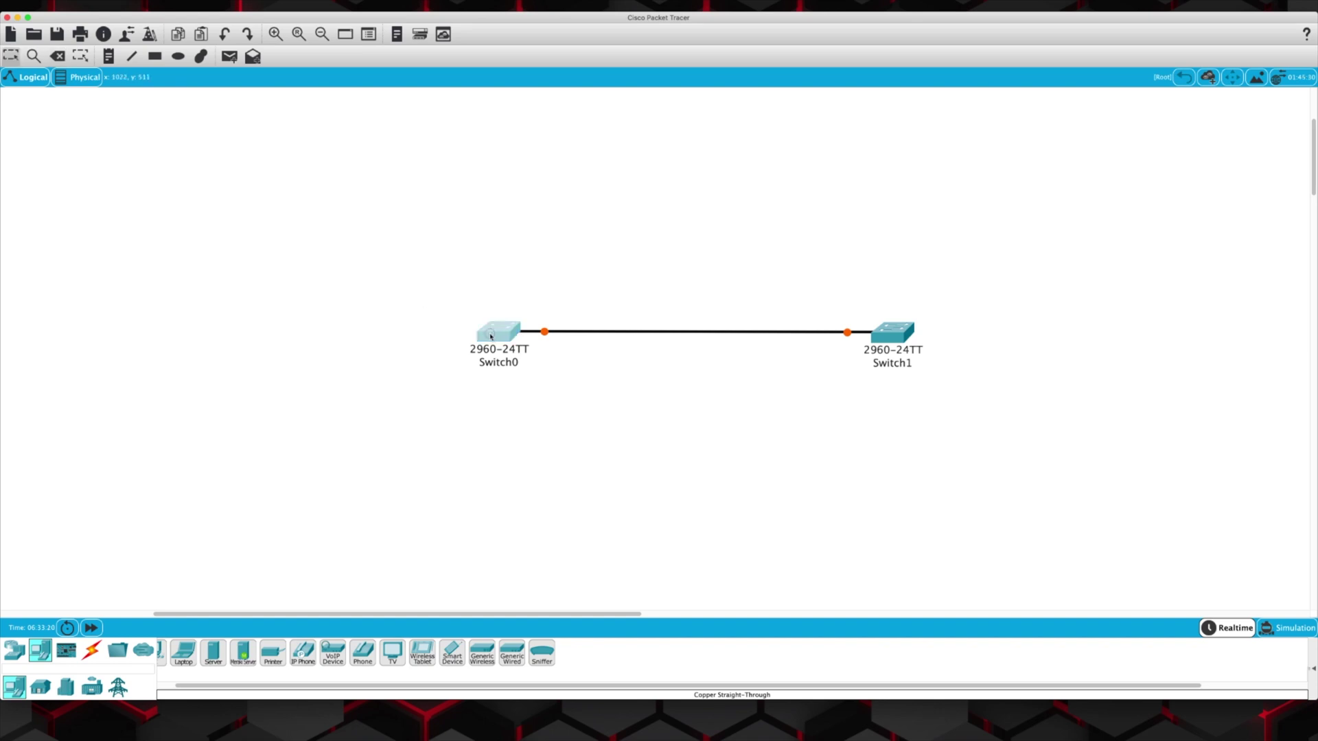
click(671, 216)
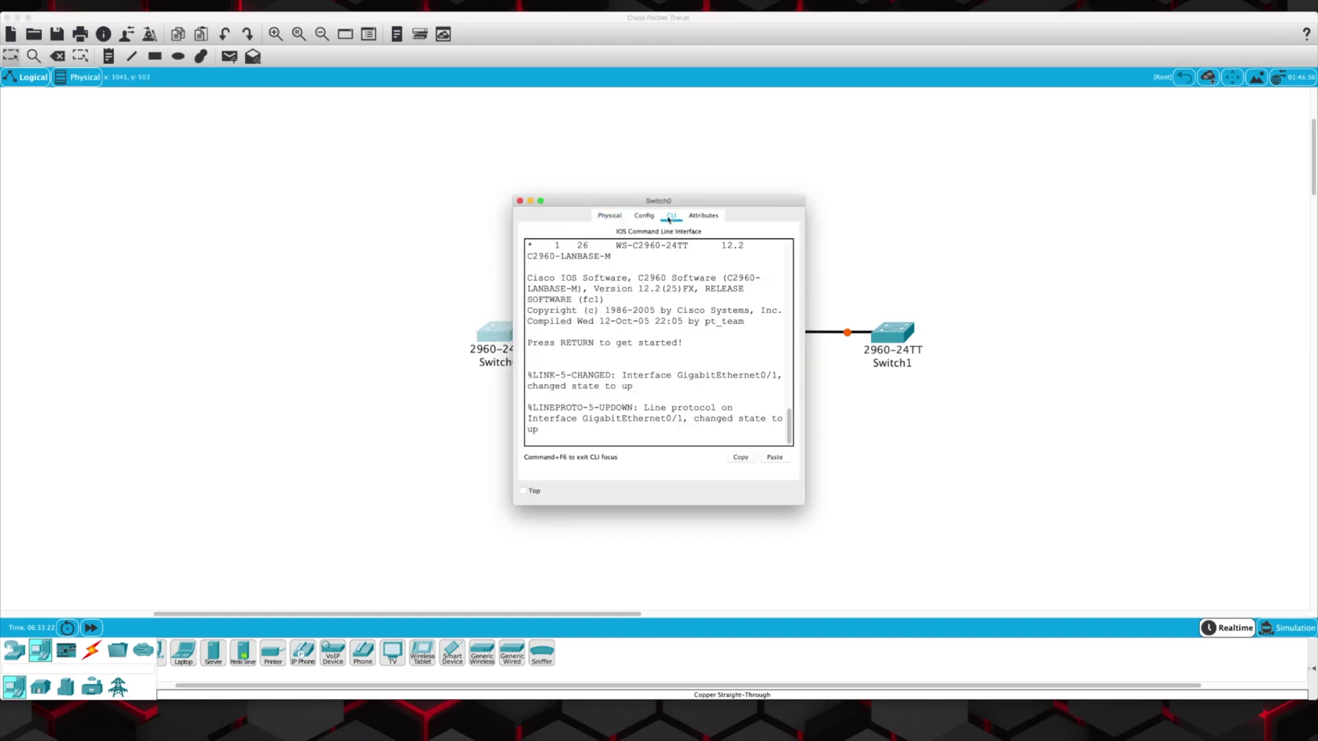
drag(805, 505, 1212, 576)
drag(729, 204, 465, 154)
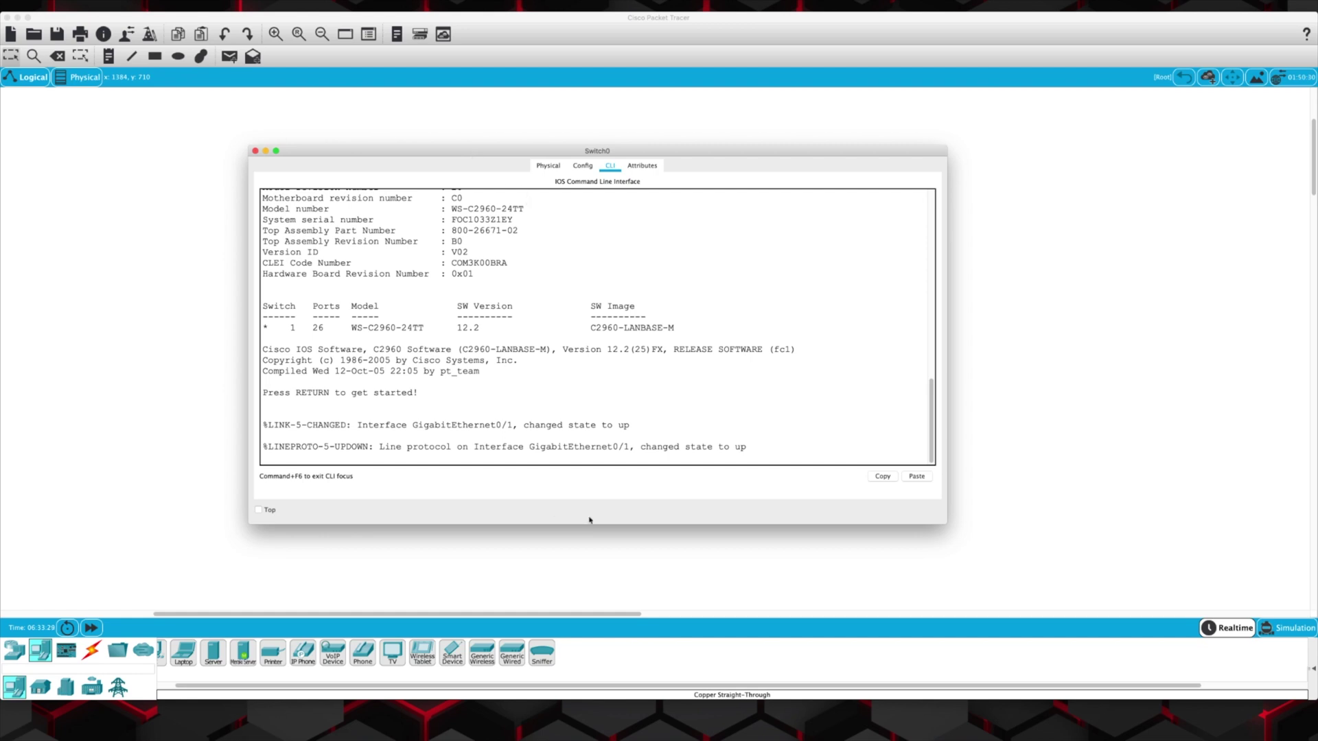
drag(472, 447, 627, 447)
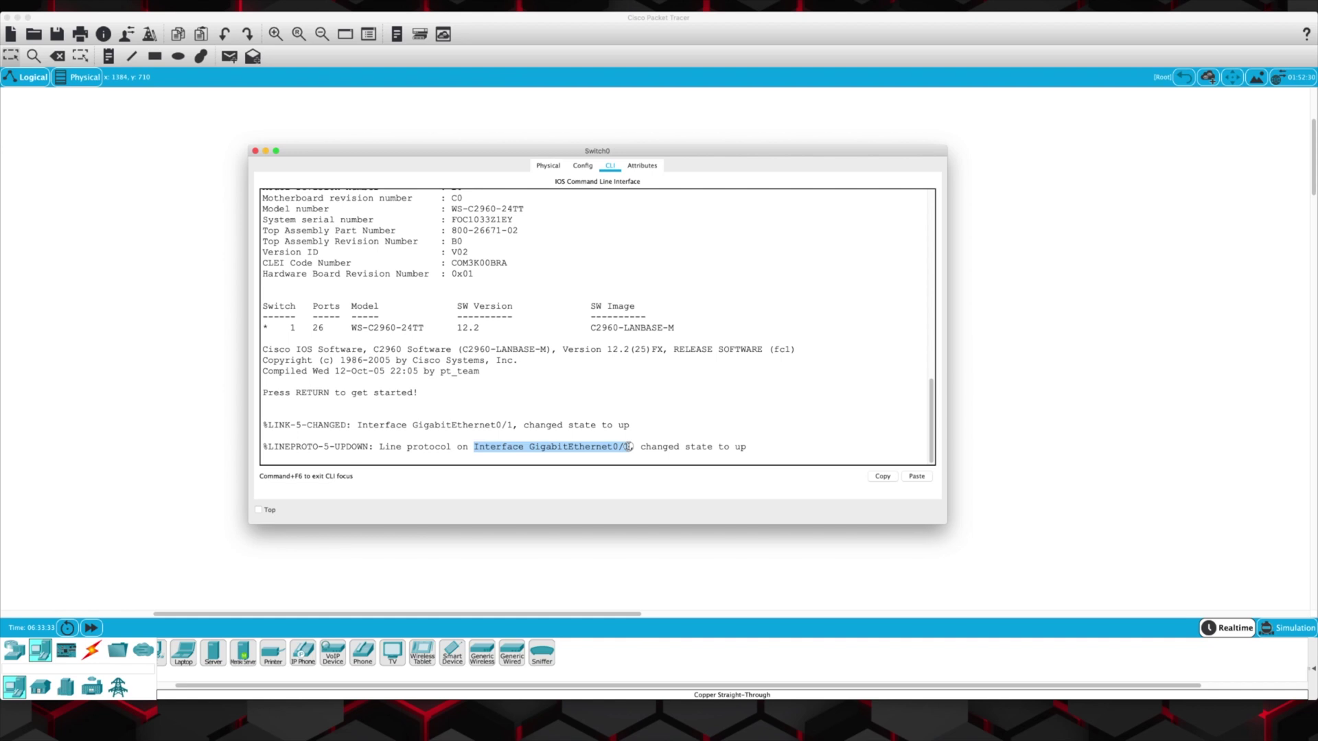
click(882, 446)
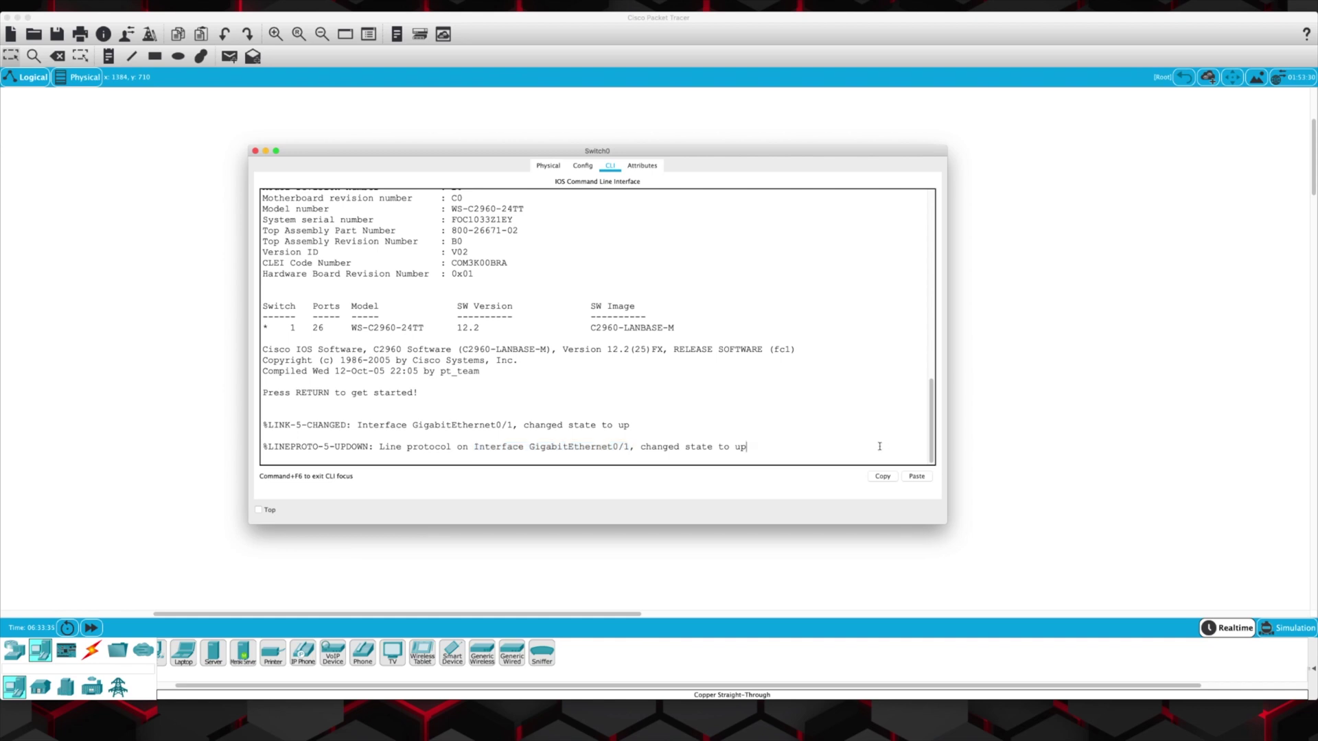
Enter privileged mode with en and page through Switch0's show run output.
key(Return)
key(Return)
key(Return)
key(Return)
text(en)
key(Return)
text(show run)
key(Return)
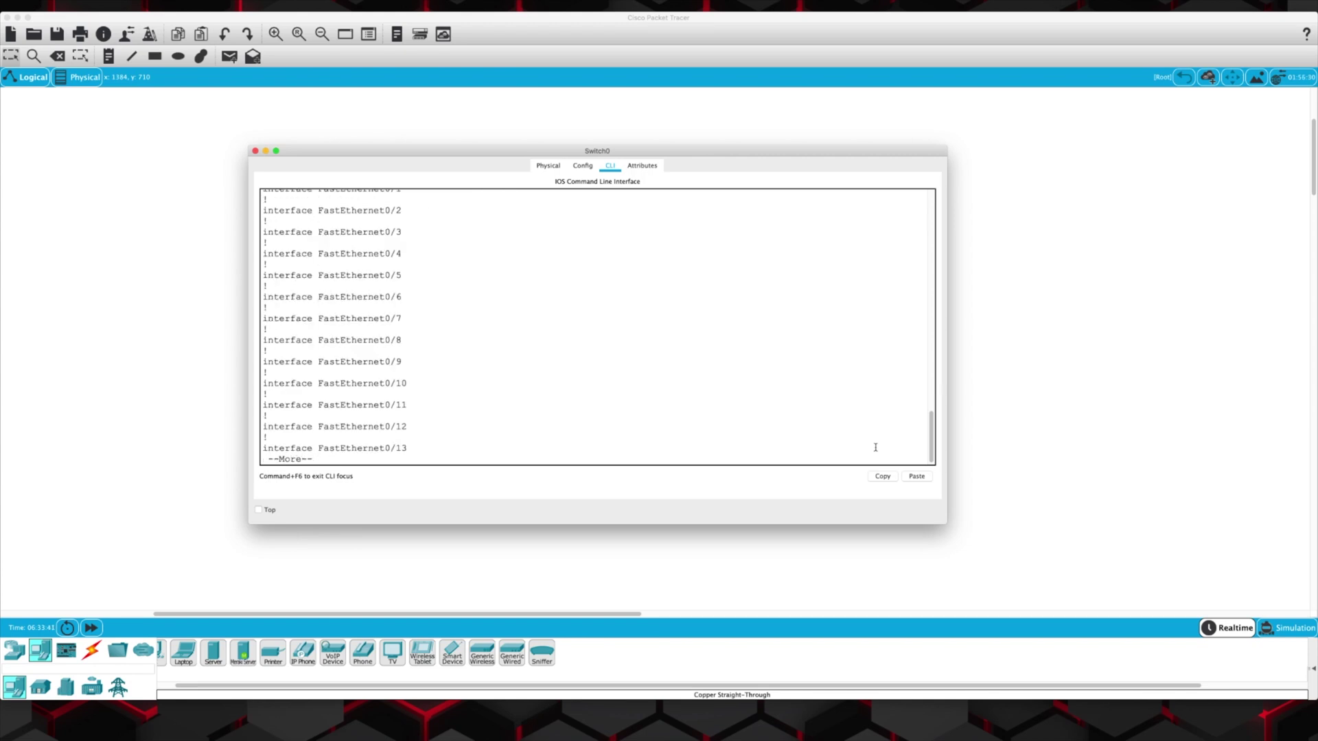
key(space)
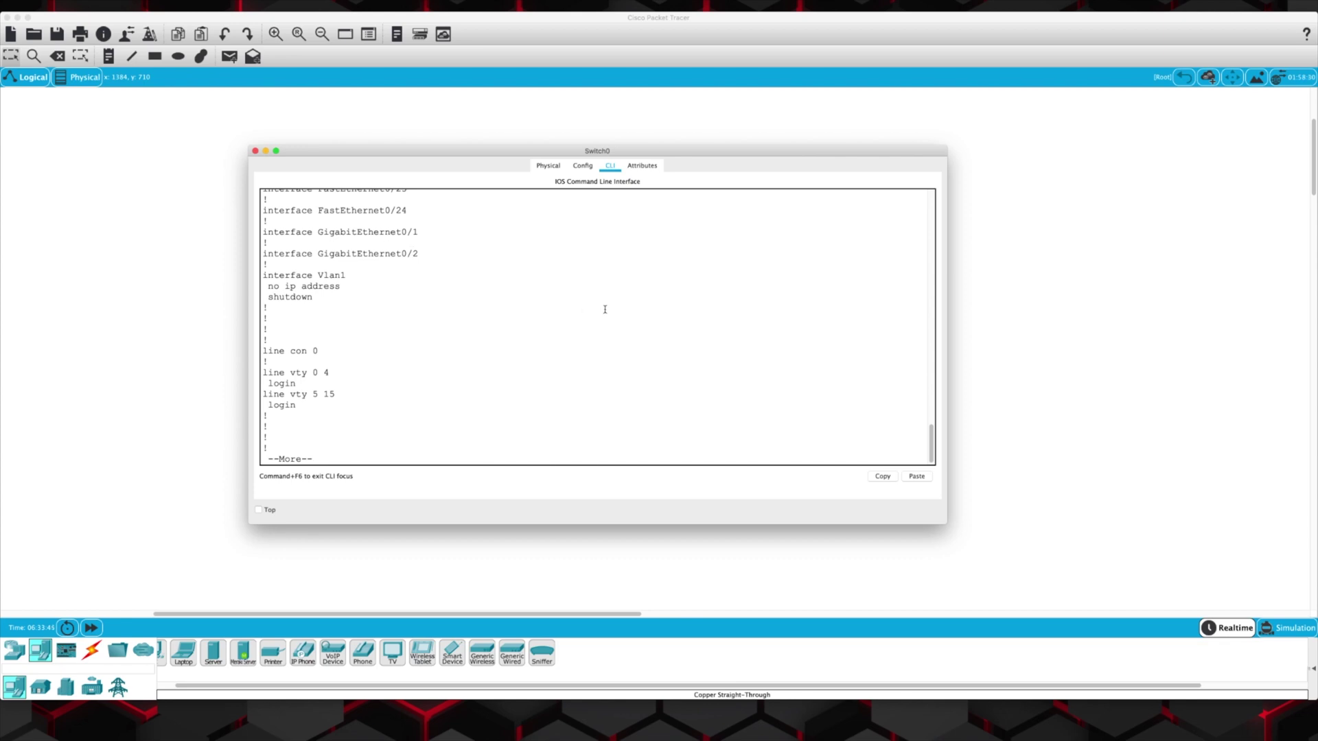
key(Return)
key(Return)
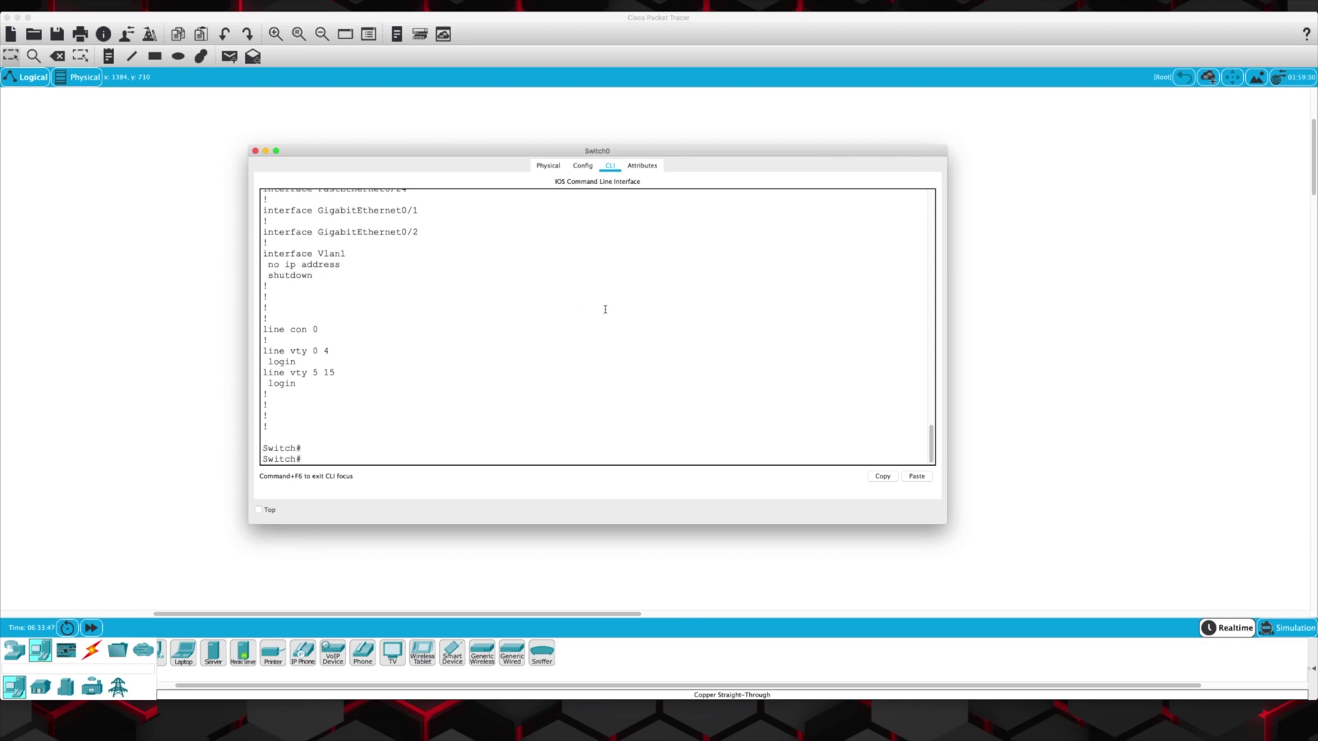
In global configuration, set interface Gi0/1 to switchport mode trunk.
text(conf t)
key(Return)
text(int gi/01)
key(Return)
text(int gi0/1)
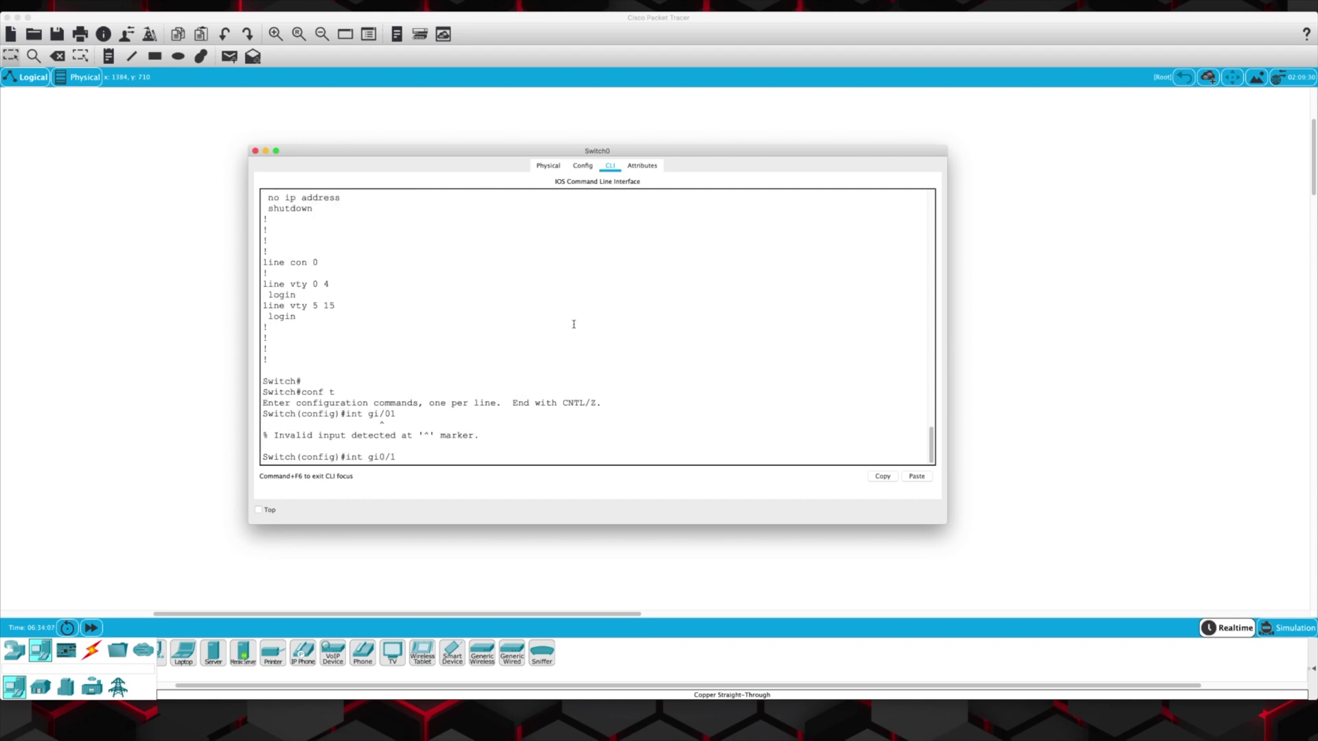
key(Return)
text(sw)
key(Tab)
text(mode trunk)
key(Return)
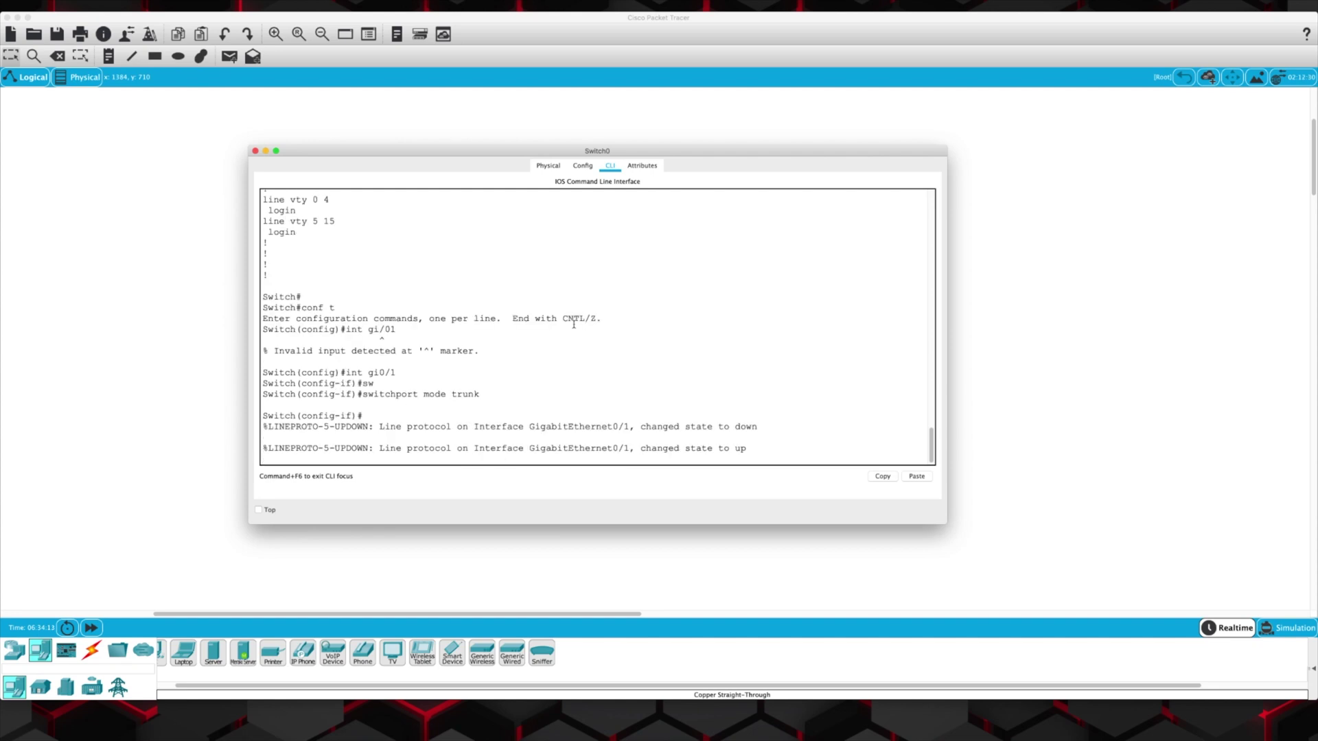
Enter VLAN database mode and add VLANs 2, 3, 4 and 5.
key(Return)
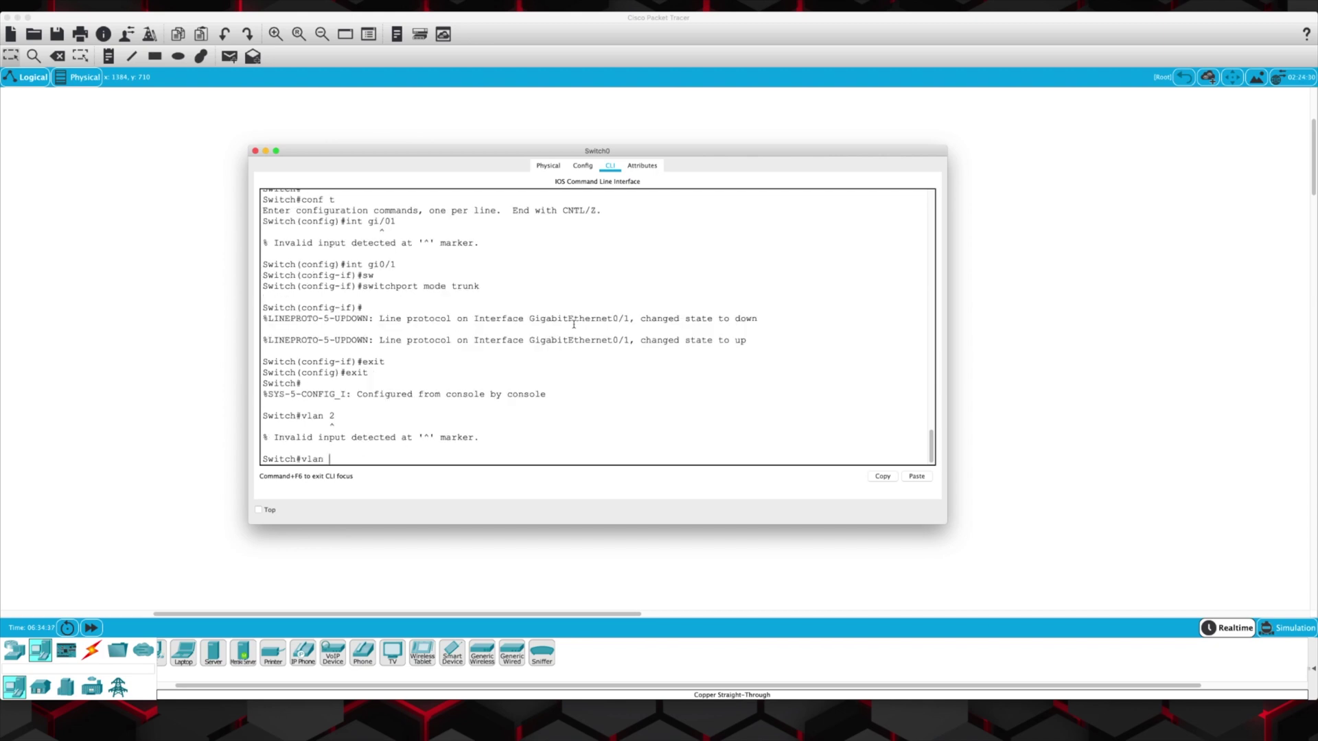
text(da)
key(Tab)
key(Return)
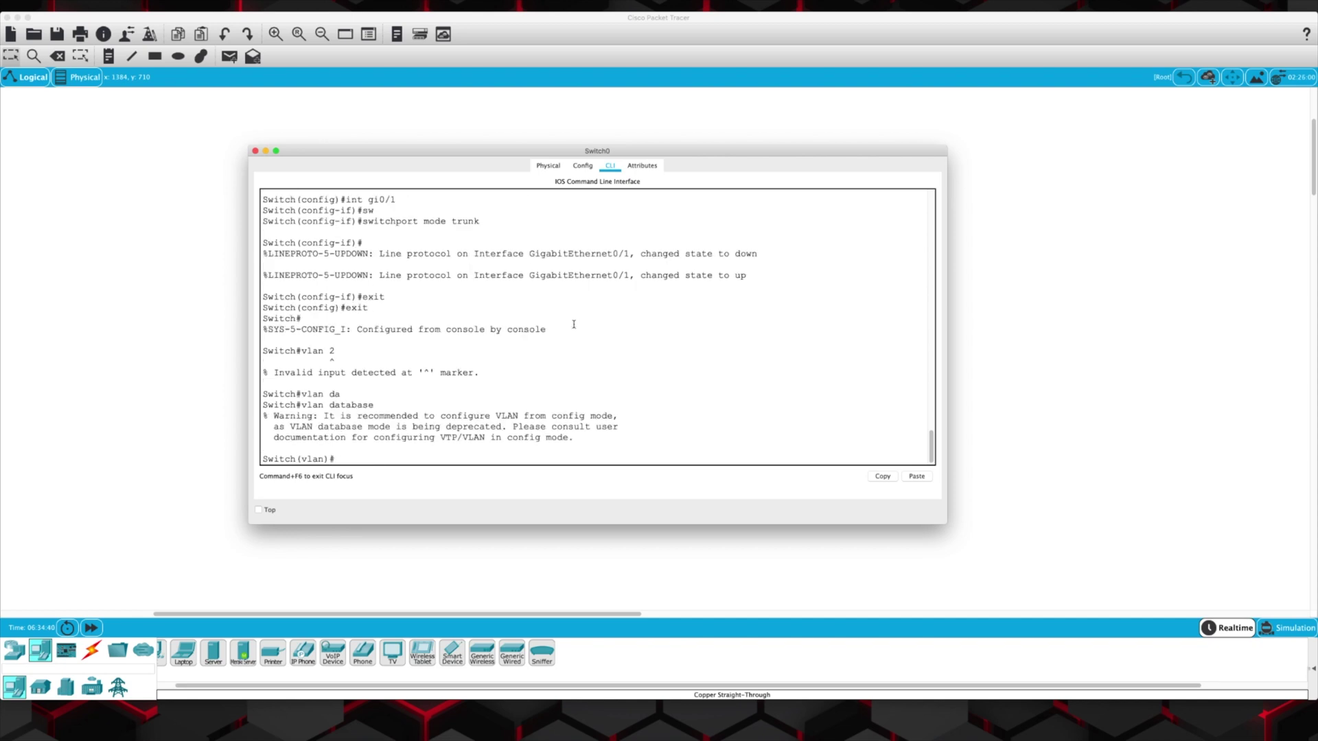
text(vlan 2)
key(Return)
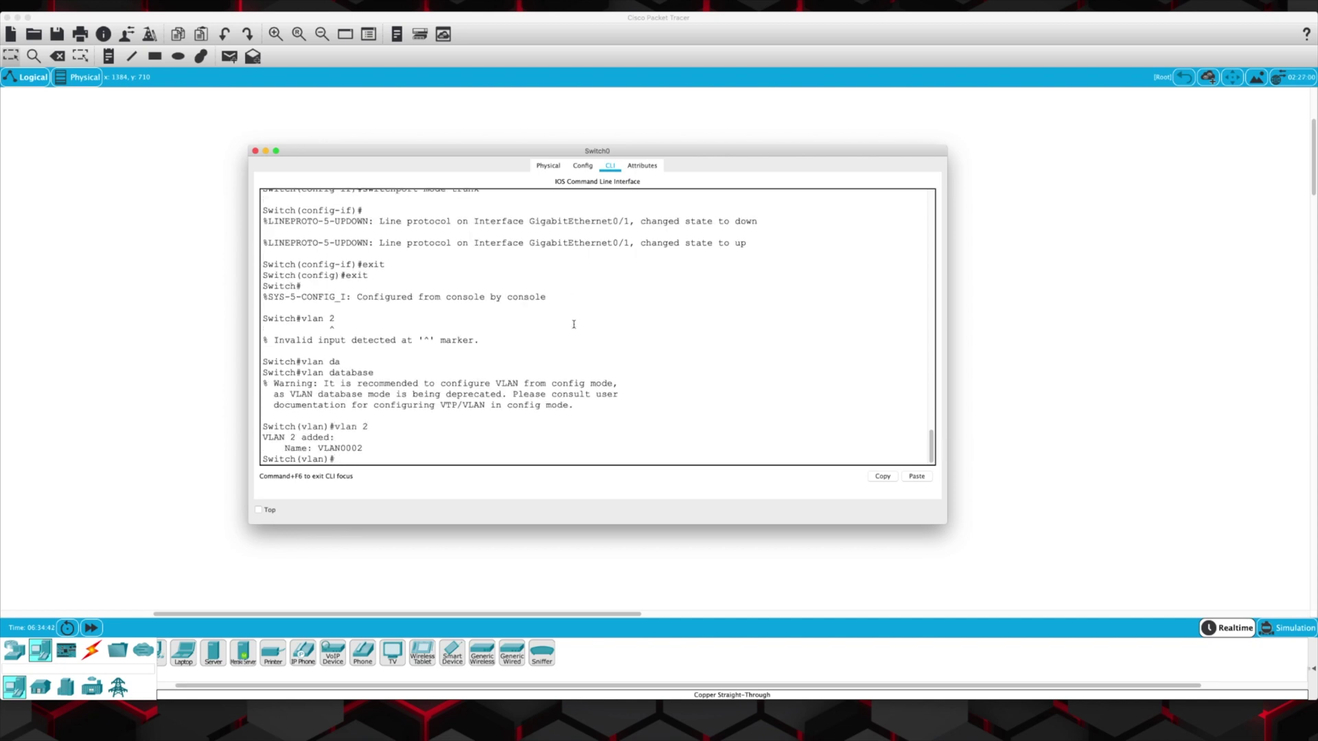
text(vlan 3)
key(Return)
text(vlan)#vlan)
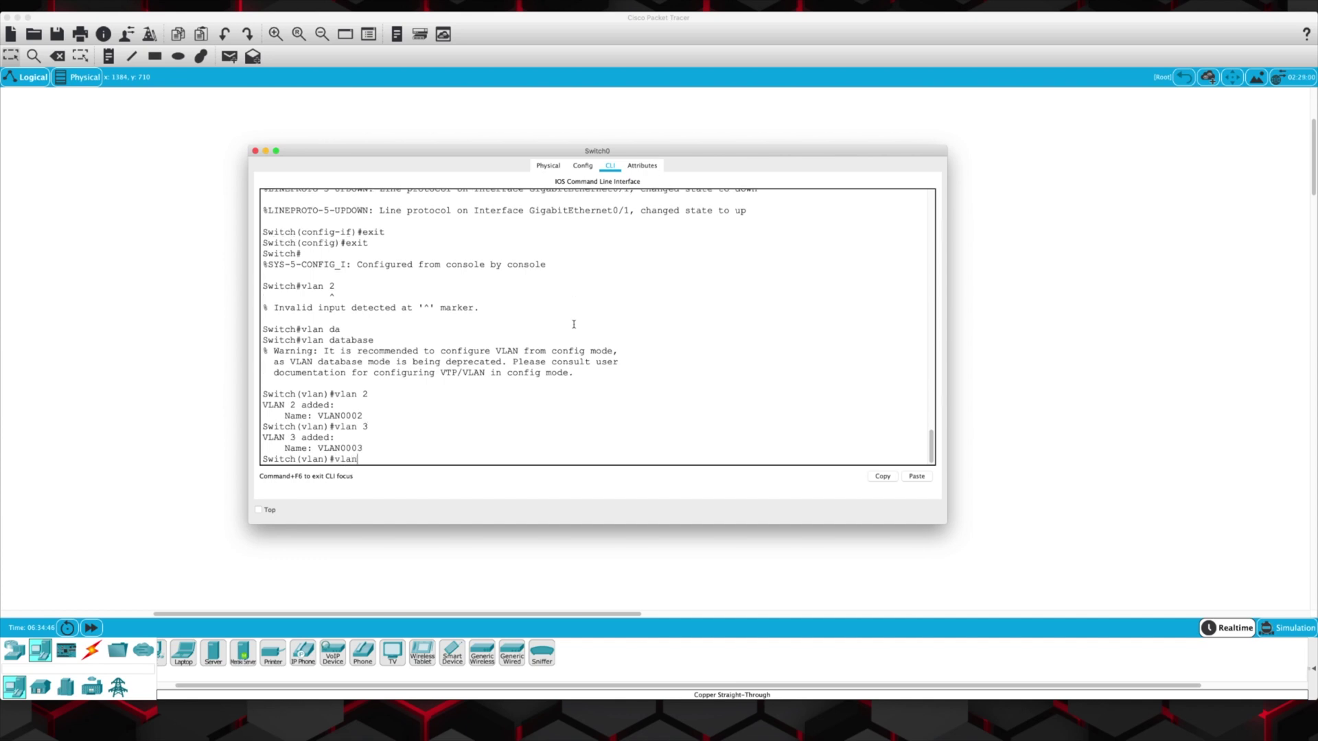
text( 4)
key(Return)
text(vlan 5)
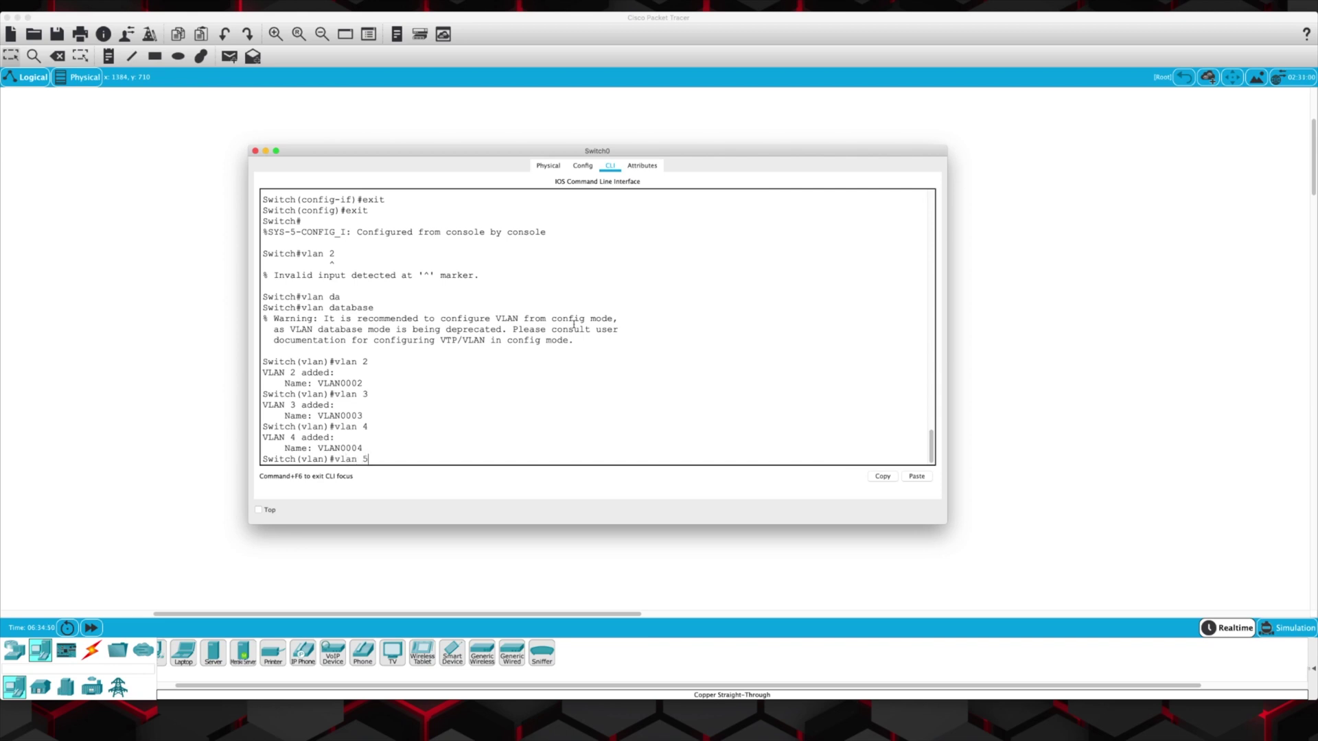
key(Return)
drag(425, 152, 176, 130)
Reveal the topology and open Switch1's CLI tab in an enlarged window.
drag(690, 504, 464, 543)
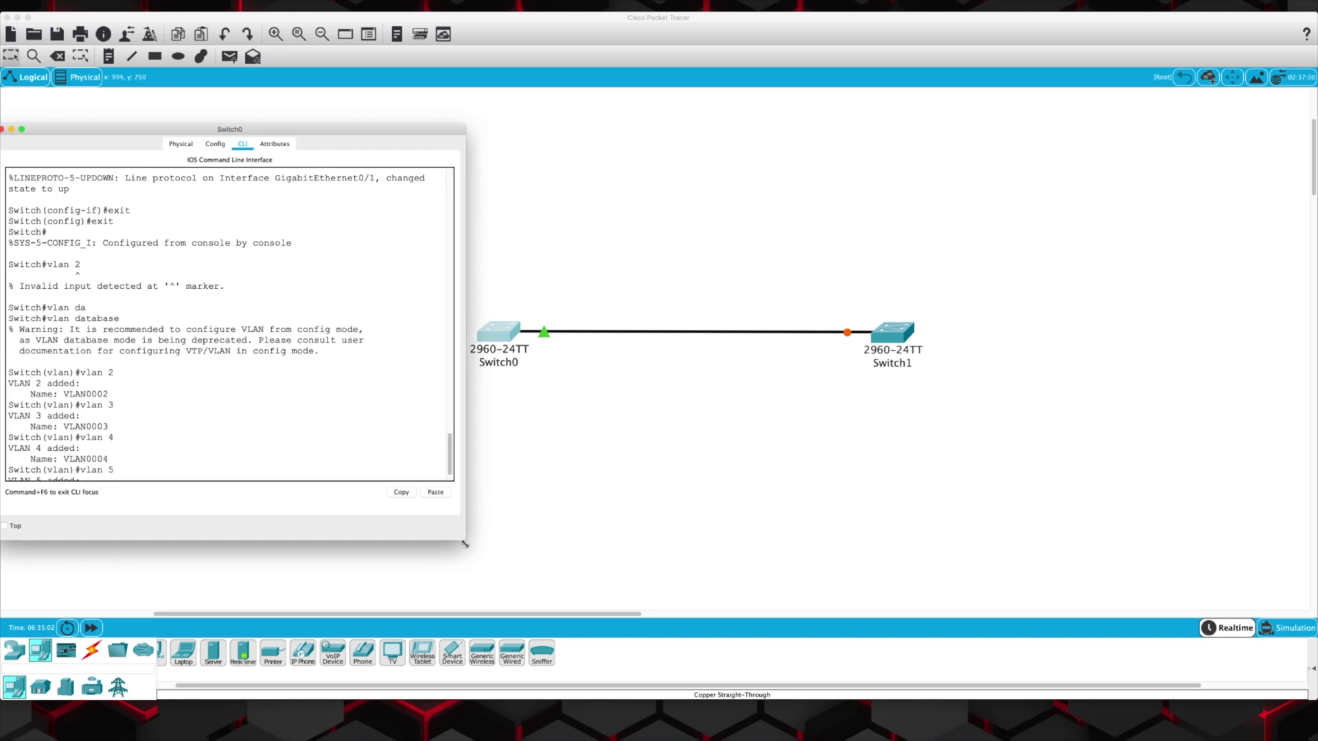
click(894, 340)
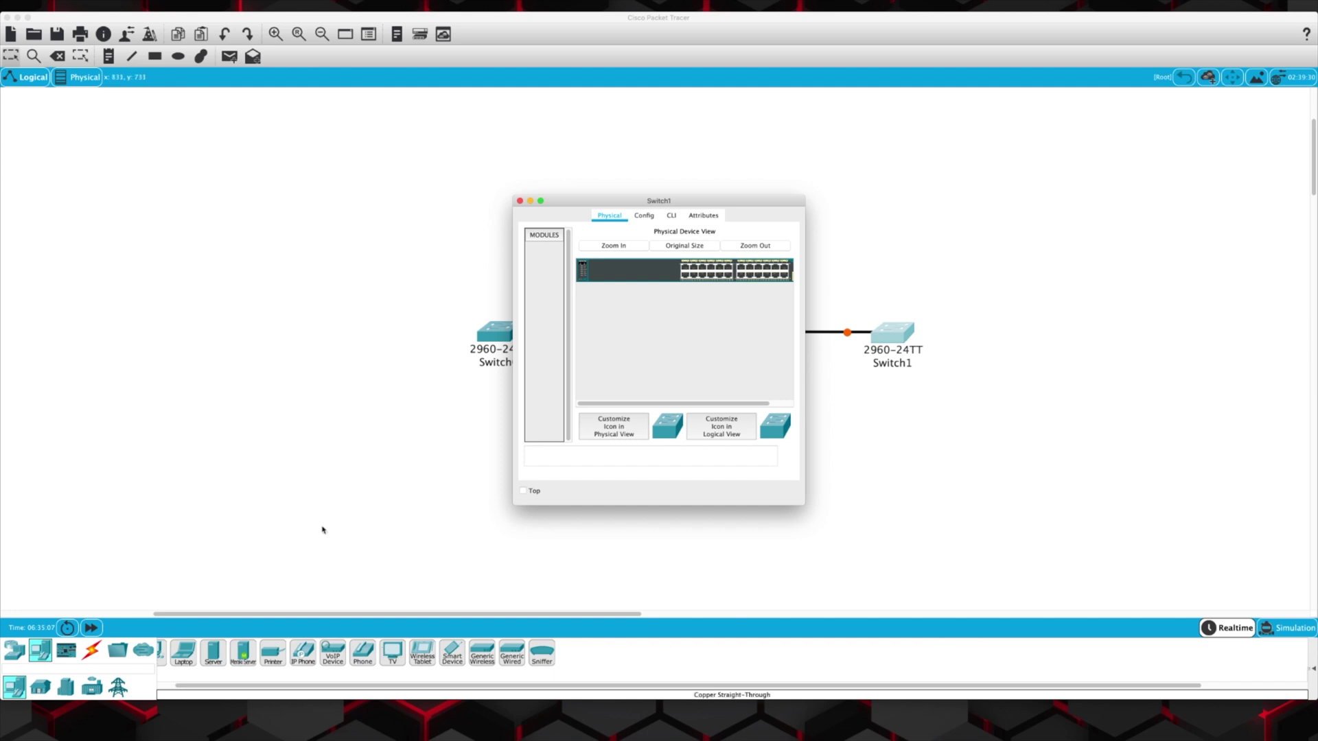
click(486, 347)
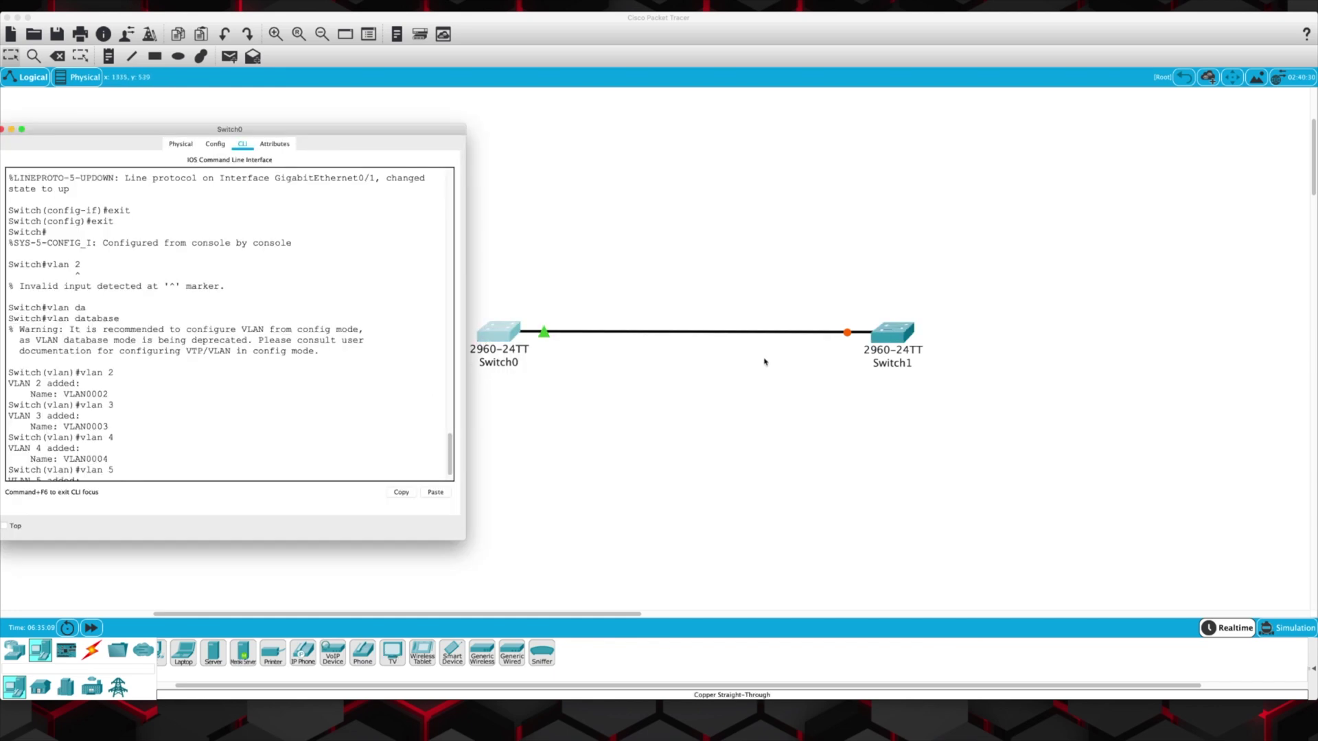
click(892, 334)
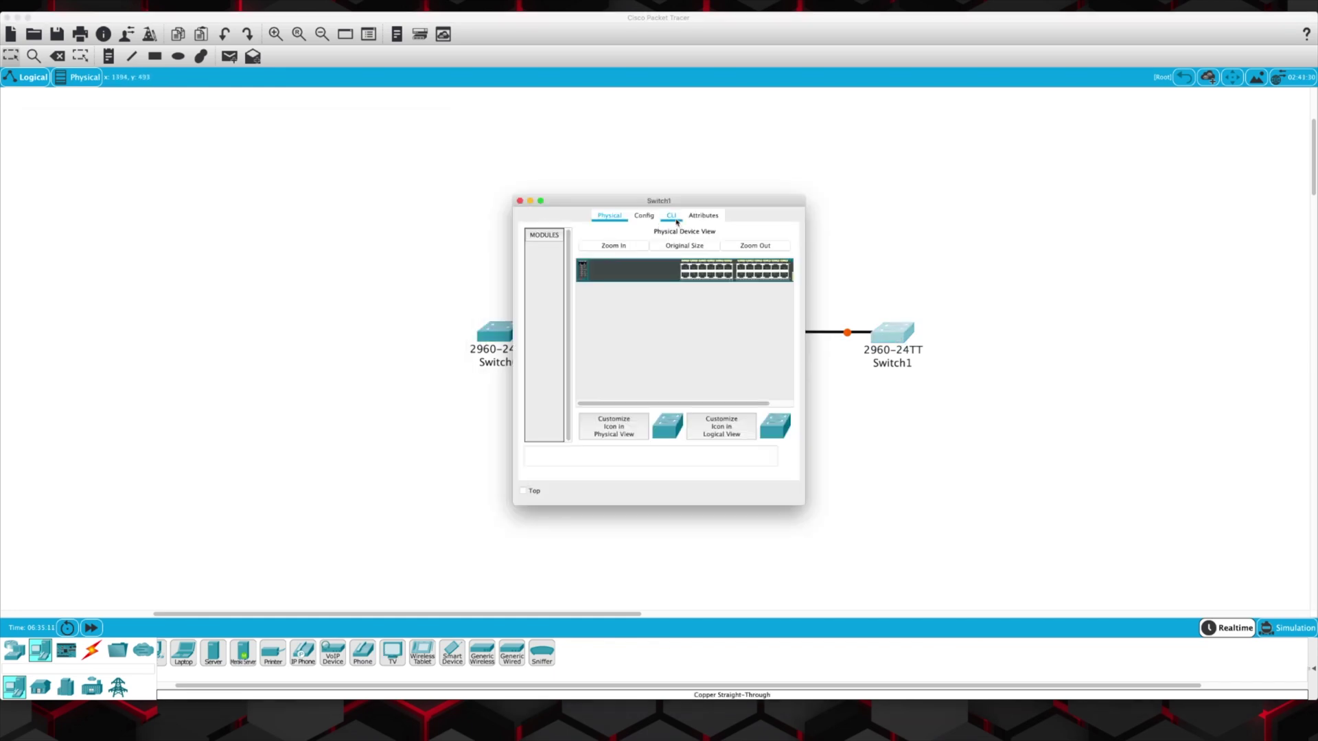
click(676, 221)
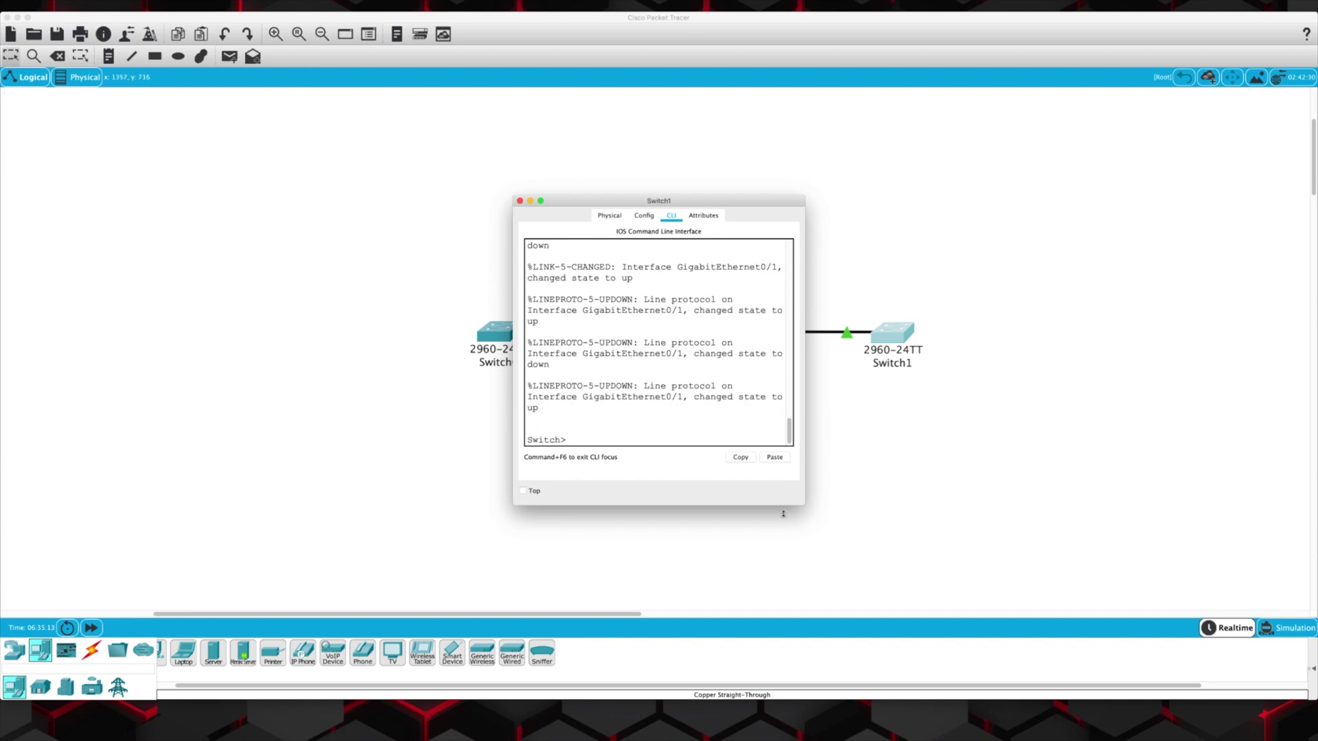
drag(803, 505, 1063, 582)
On Switch1, enter privileged mode and then VLAN database mode.
key(Return)
drag(683, 196, 850, 111)
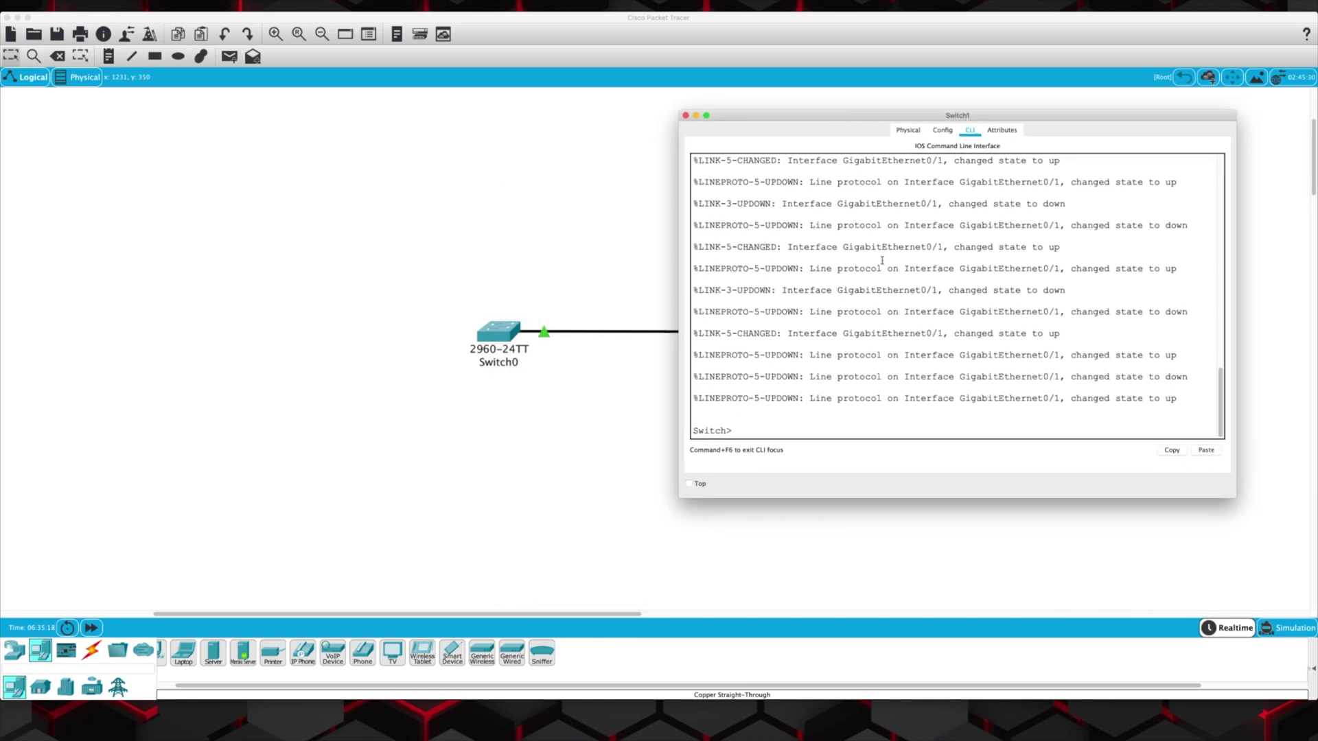
text(en)
key(Return)
text(vlan data)
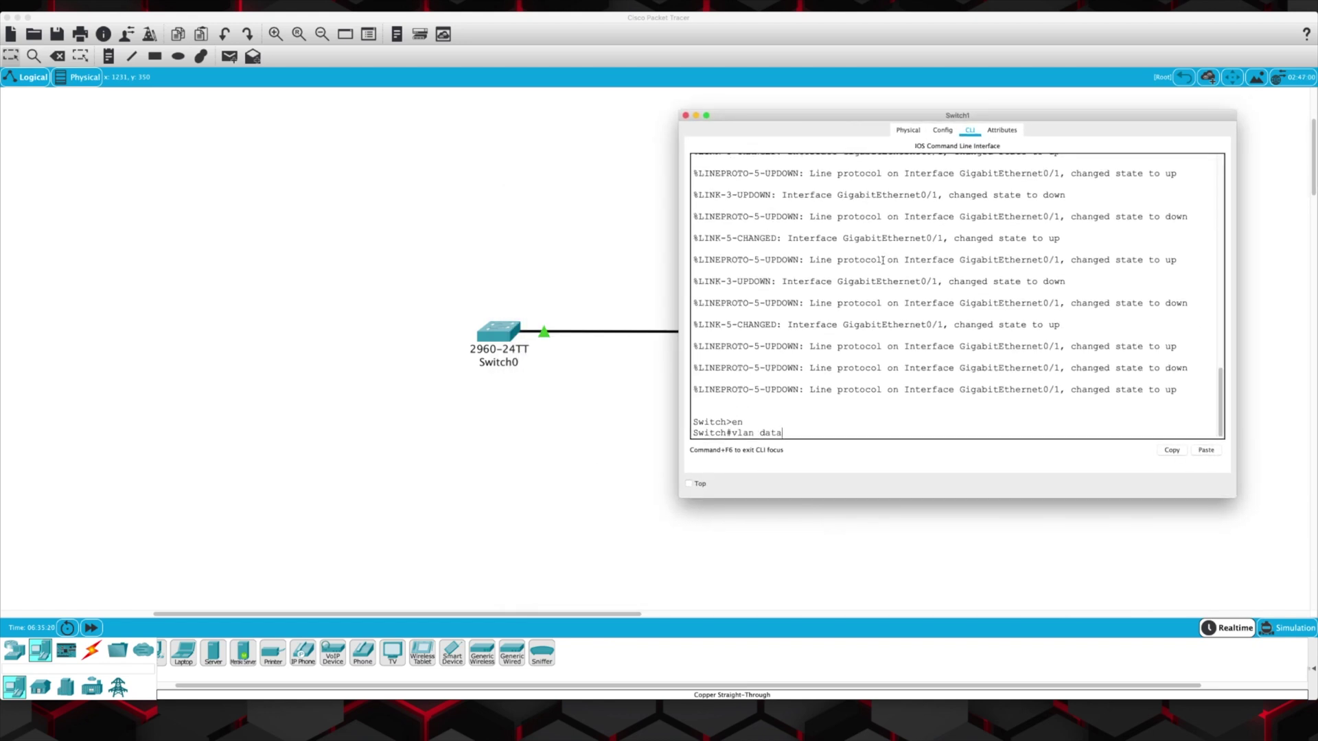
key(Tab)
text(vlan)
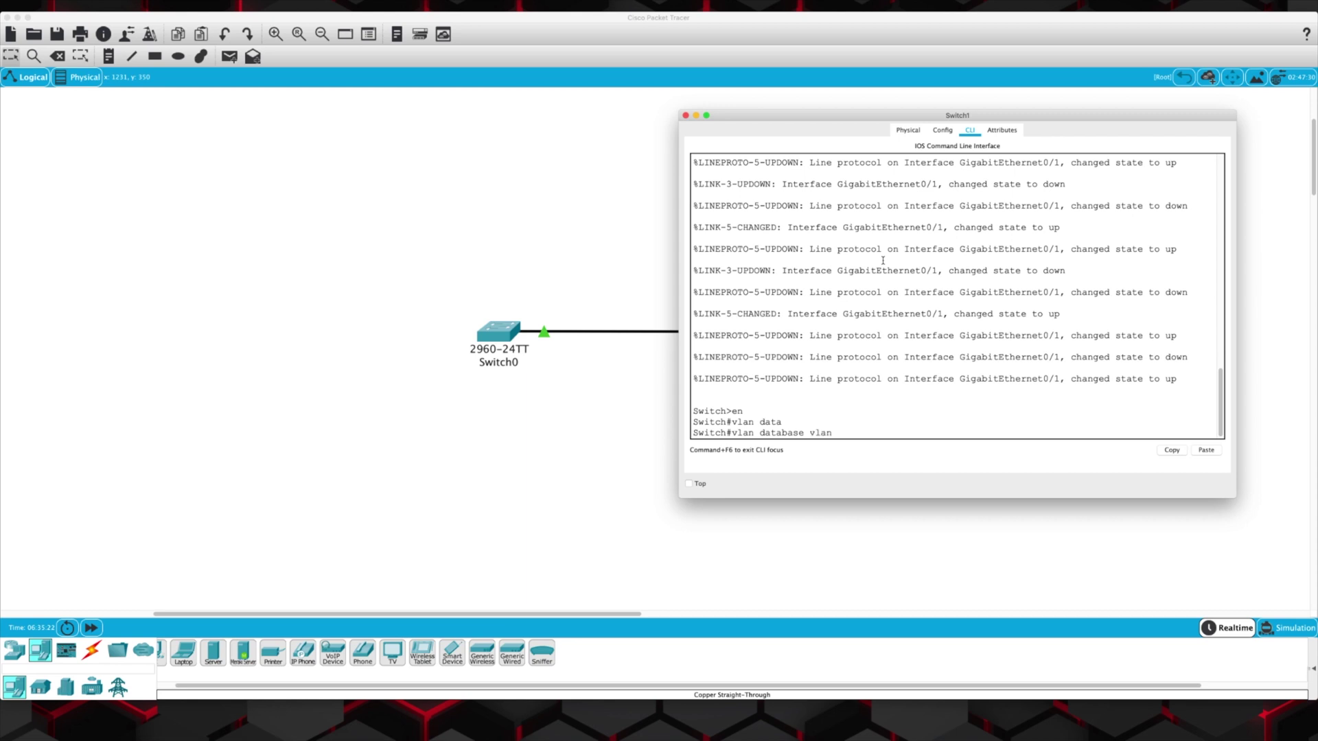
key(BackSpace)
key(BackSpace)
key(BackSpace)
key(BackSpace)
key(BackSpace)
key(Return)
Add VLANs 2, 3, 4 and 5 to Switch1's VLAN database.
text(vlan 2)
key(Return)
text(vlan 3)
key(Return)
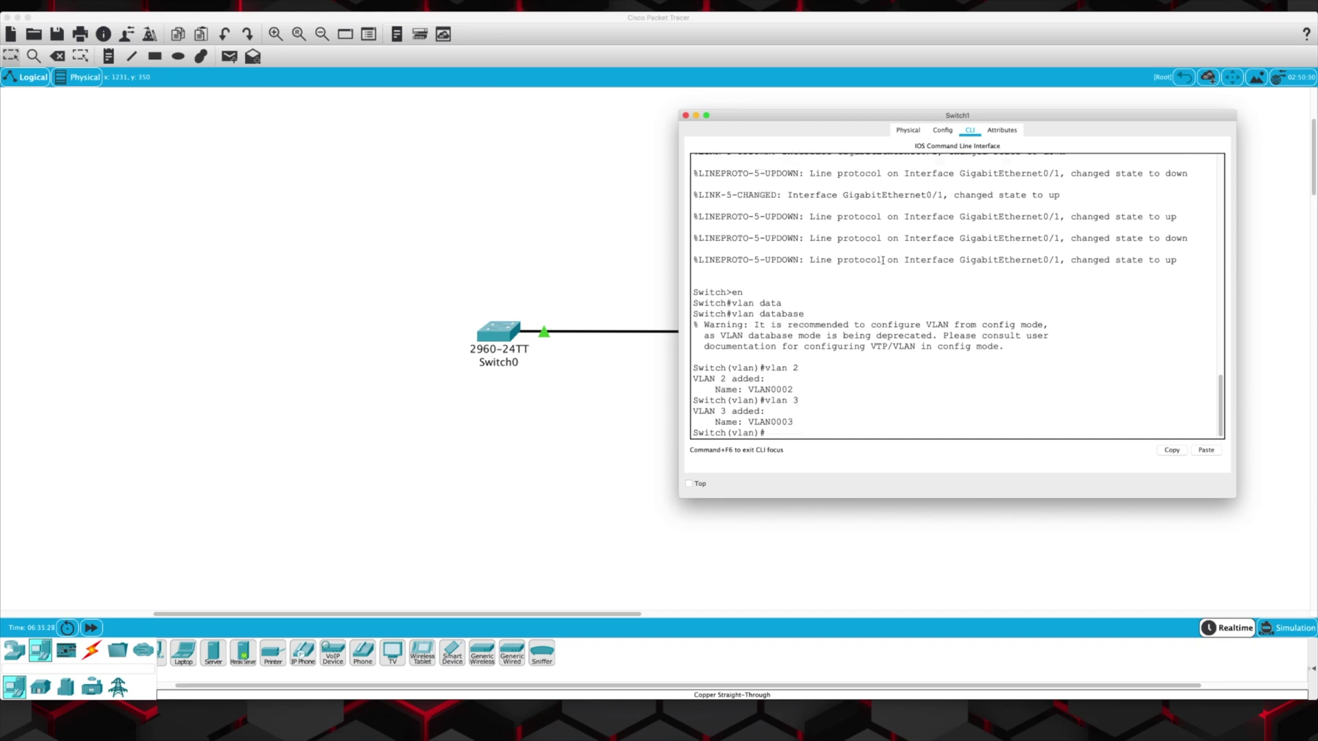
text(vlan 4)
key(Return)
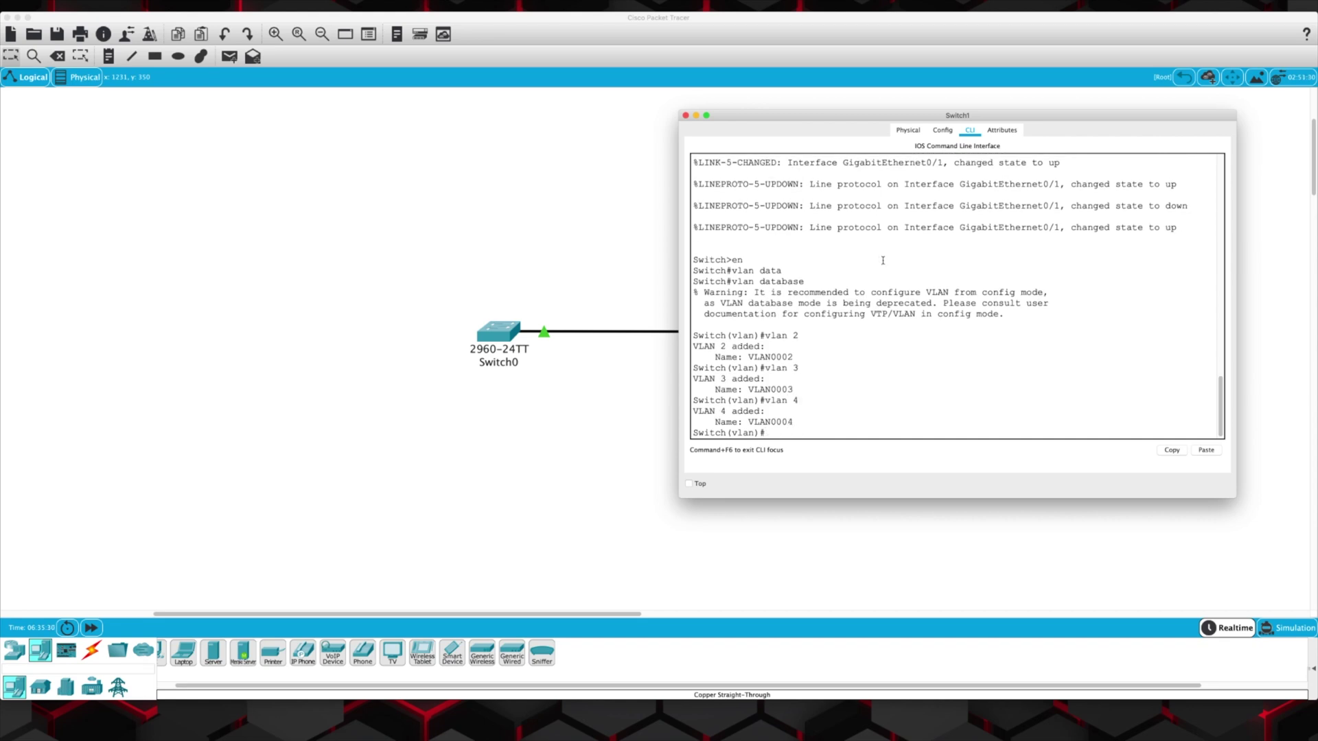
text(vlan 5)
key(Return)
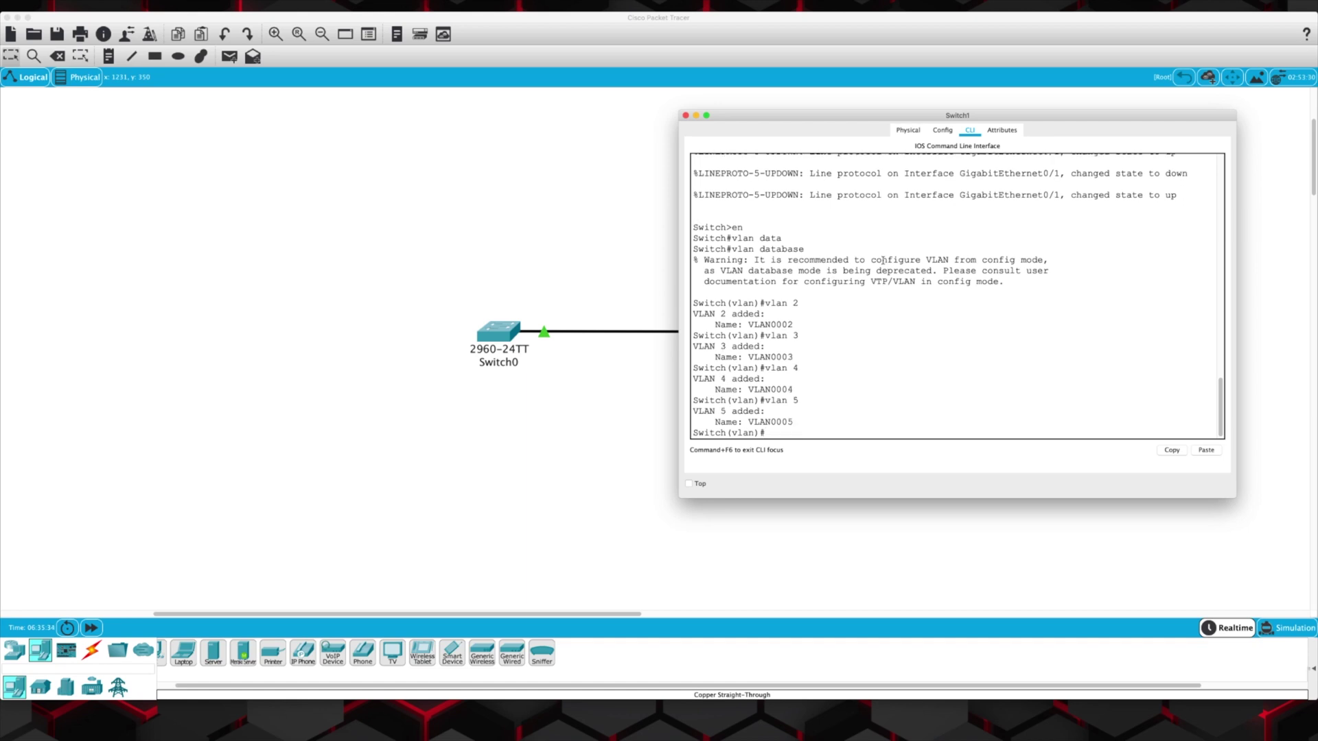
Exit VLAN database mode to apply Switch1's new VLANs.
text(int gi)
text(1/)
key(BackSpace)
key(BackSpace)
text(0)
key(Return)
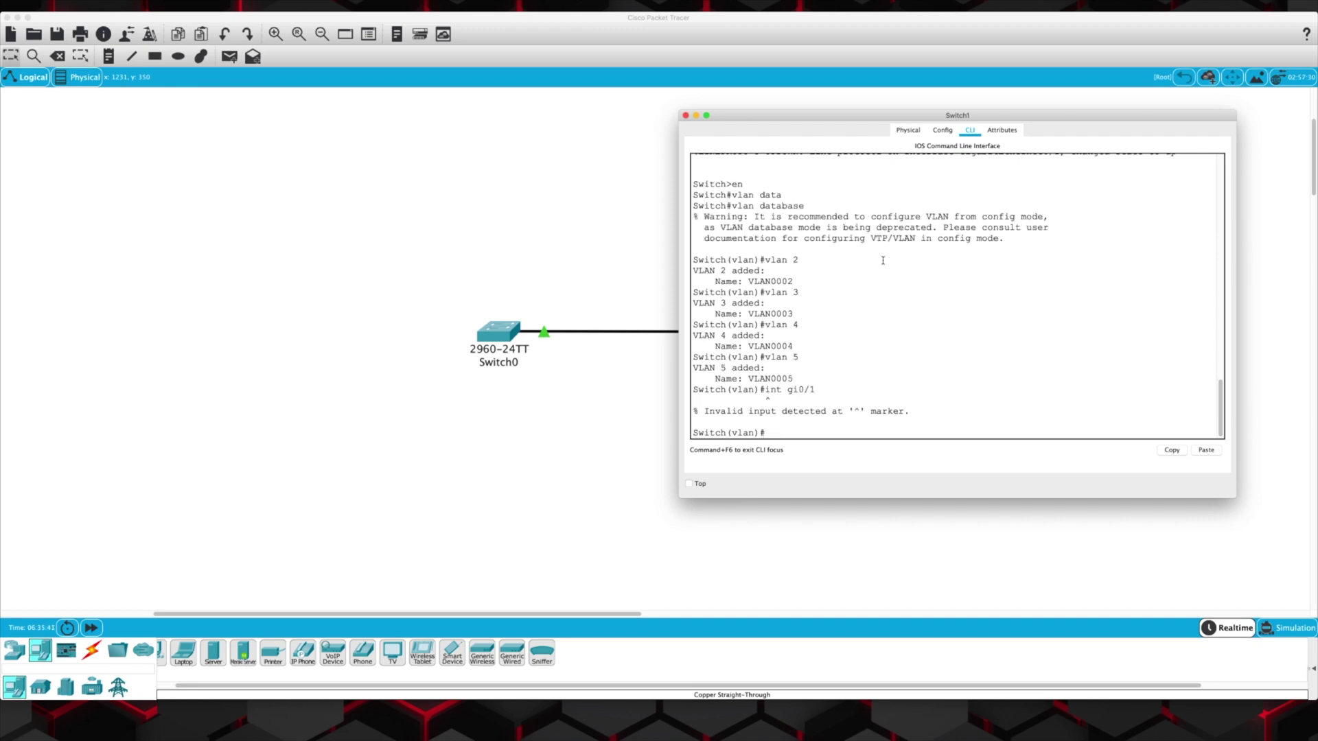
text(exit)
key(Return)
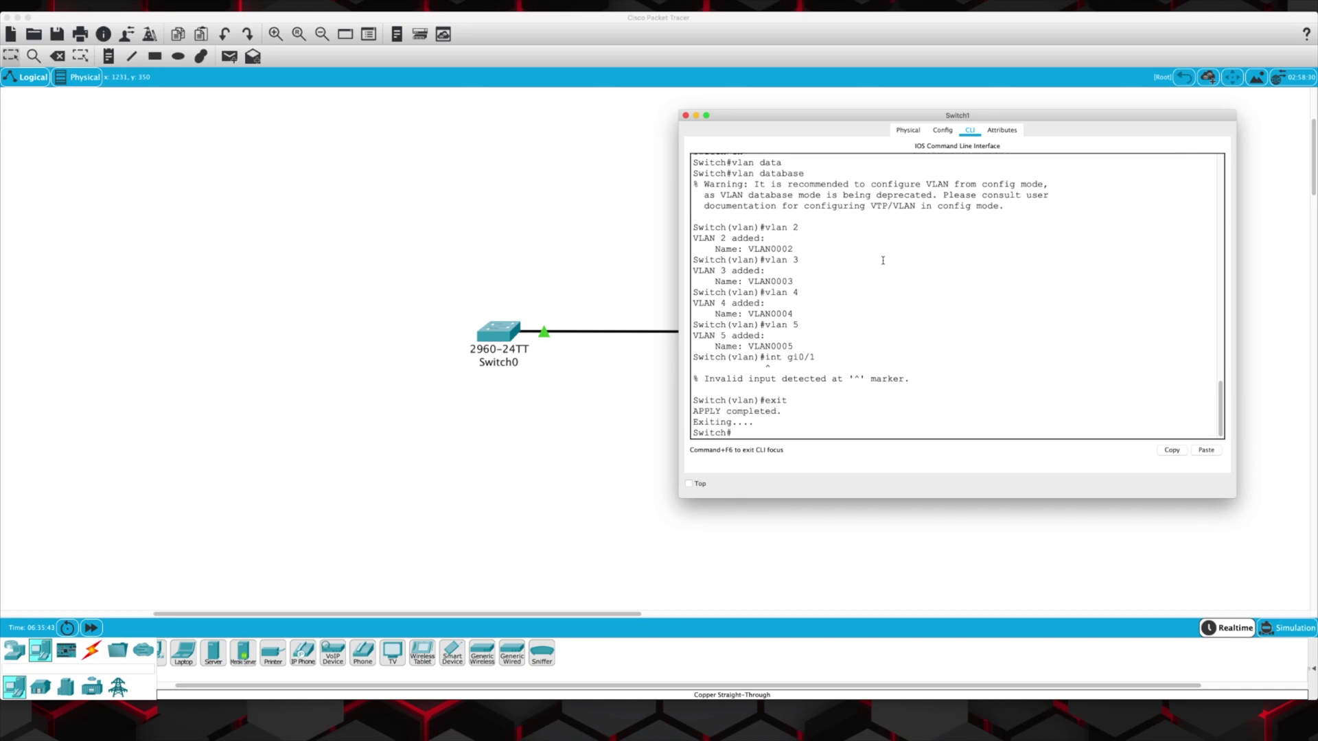
Make Switch1's GigabitEthernet0/1 a trunk port with switchport mode trunk.
text(conf t)
key(Return)
text(int)
text( fi0)
key(BackSpace)
key(BackSpace)
key(BackSpace)
text(gi)
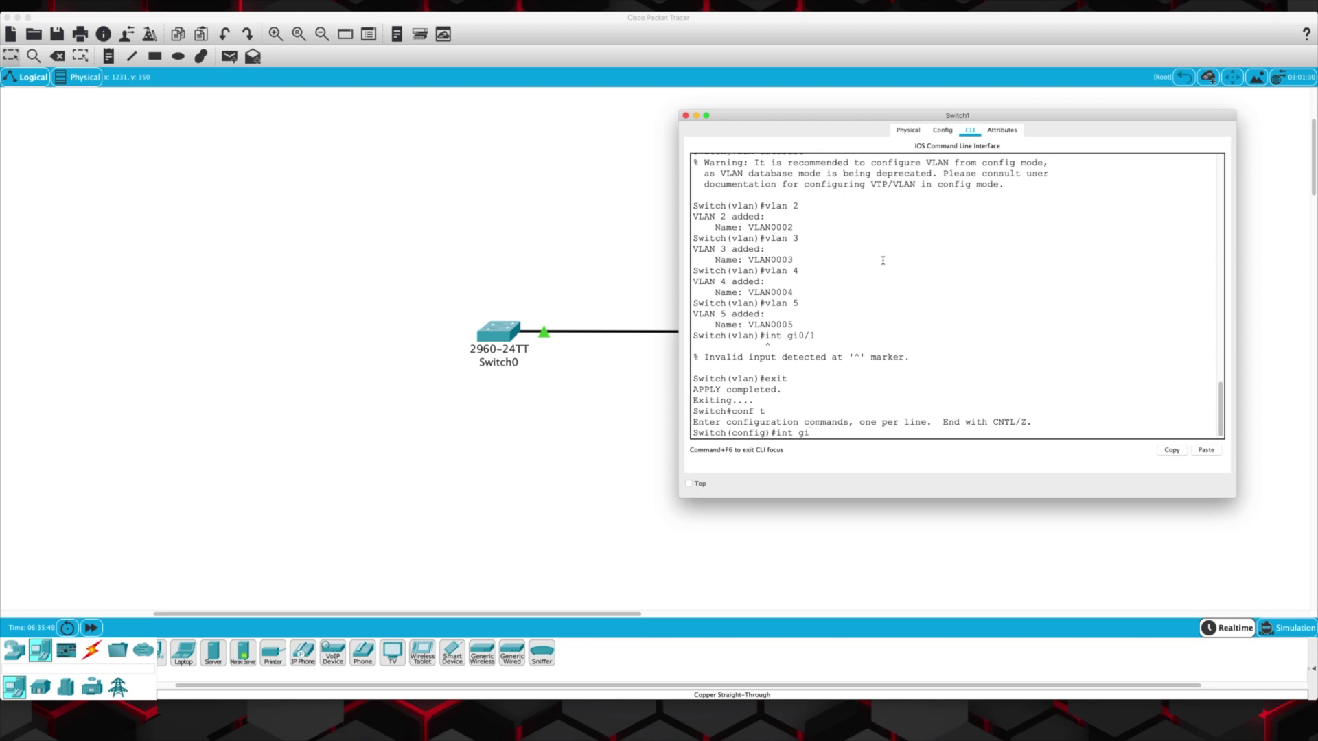
text(0/1)
key(Return)
text(sw)
key(Tab)
text(mode tr)
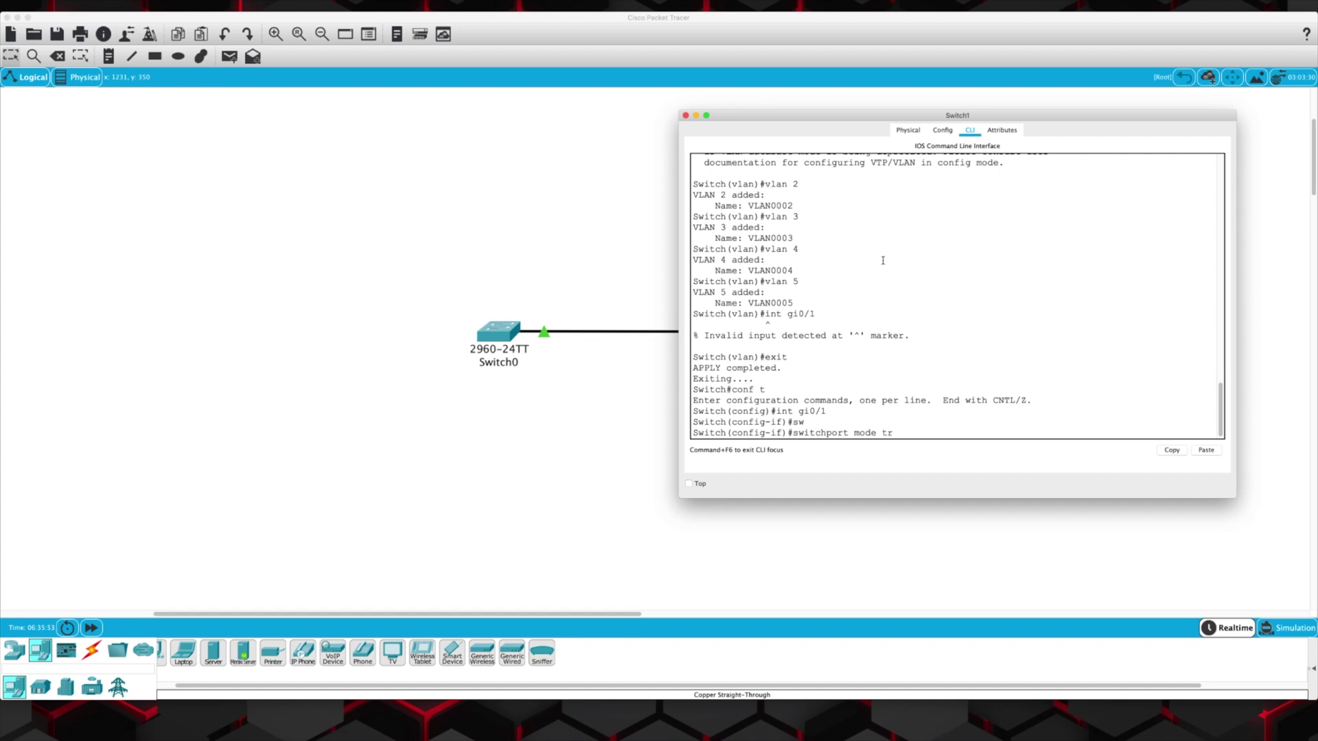
text(unk)
key(Return)
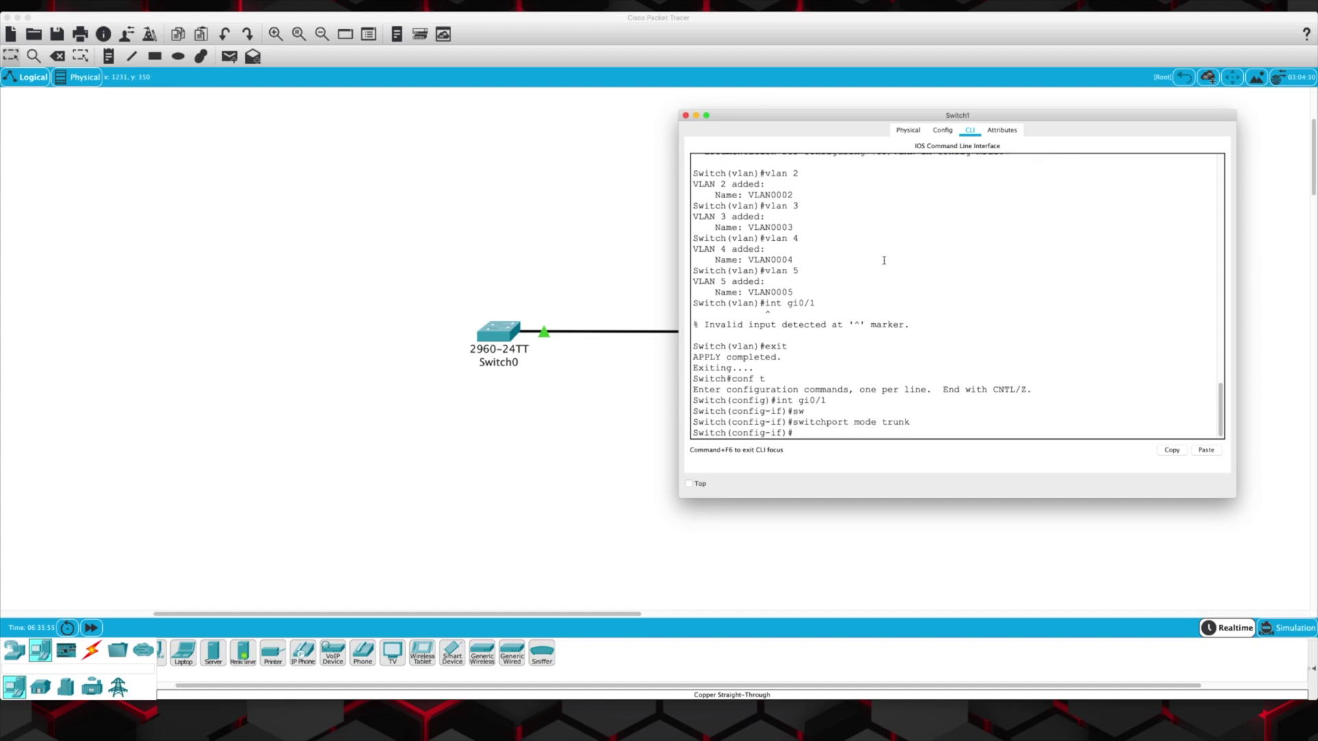
click(484, 339)
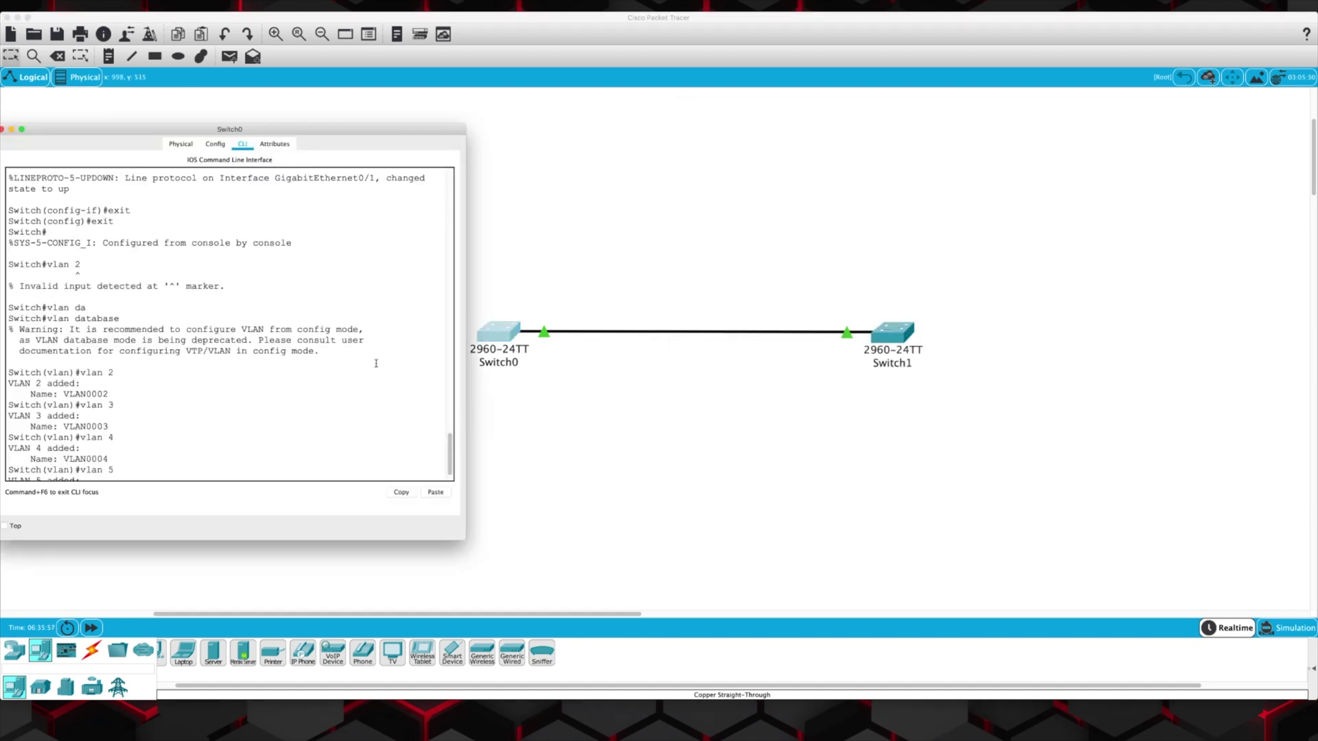
Exit VLAN database mode on Switch0 and run show int trunk.
text(exit)
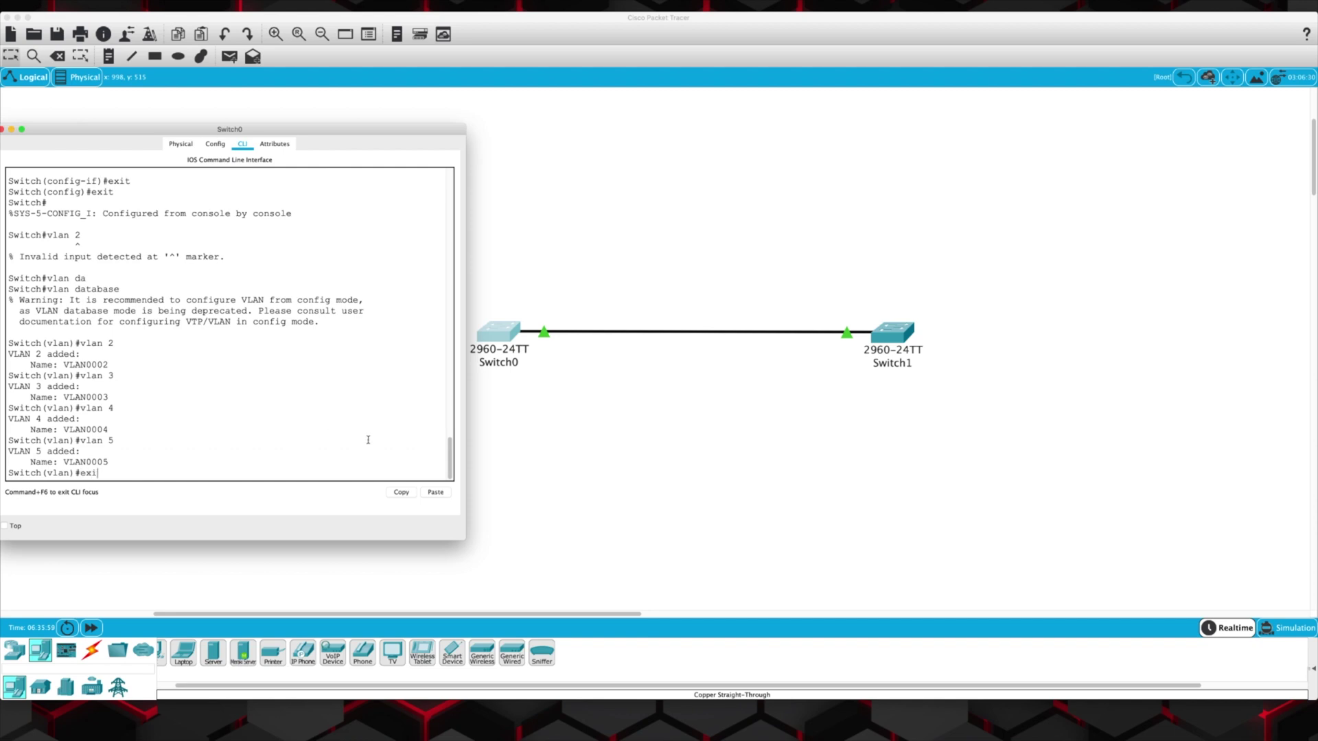
key(Return)
text(show int trunk)
key(Return)
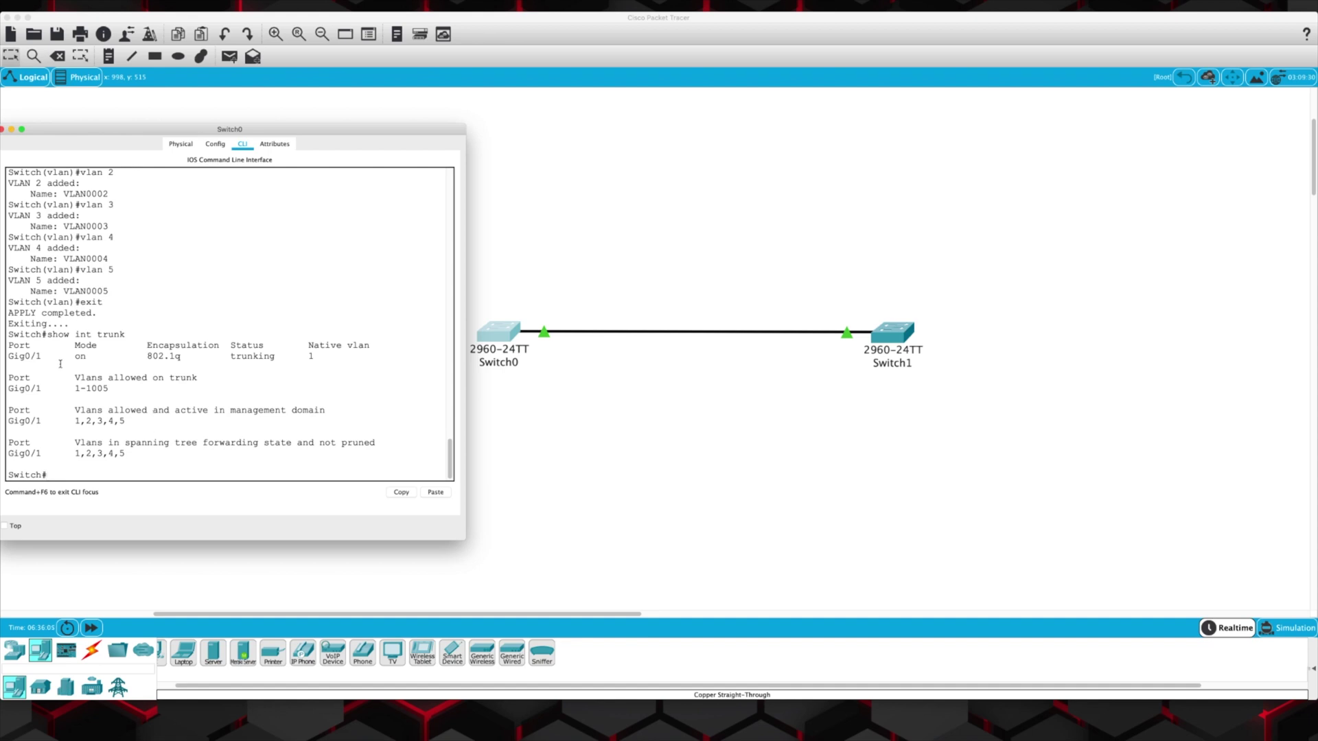
Highlight Gig0/1, 802.1q encapsulation, native VLAN 1 and allowed VLANs 1-1005.
drag(9, 356, 39, 356)
drag(147, 356, 180, 357)
drag(307, 356, 315, 357)
drag(75, 389, 108, 390)
Enter interface Gi0/1 configuration on Switch0.
click(129, 471)
text(conf t)
key(Return)
text(int gi0/1)
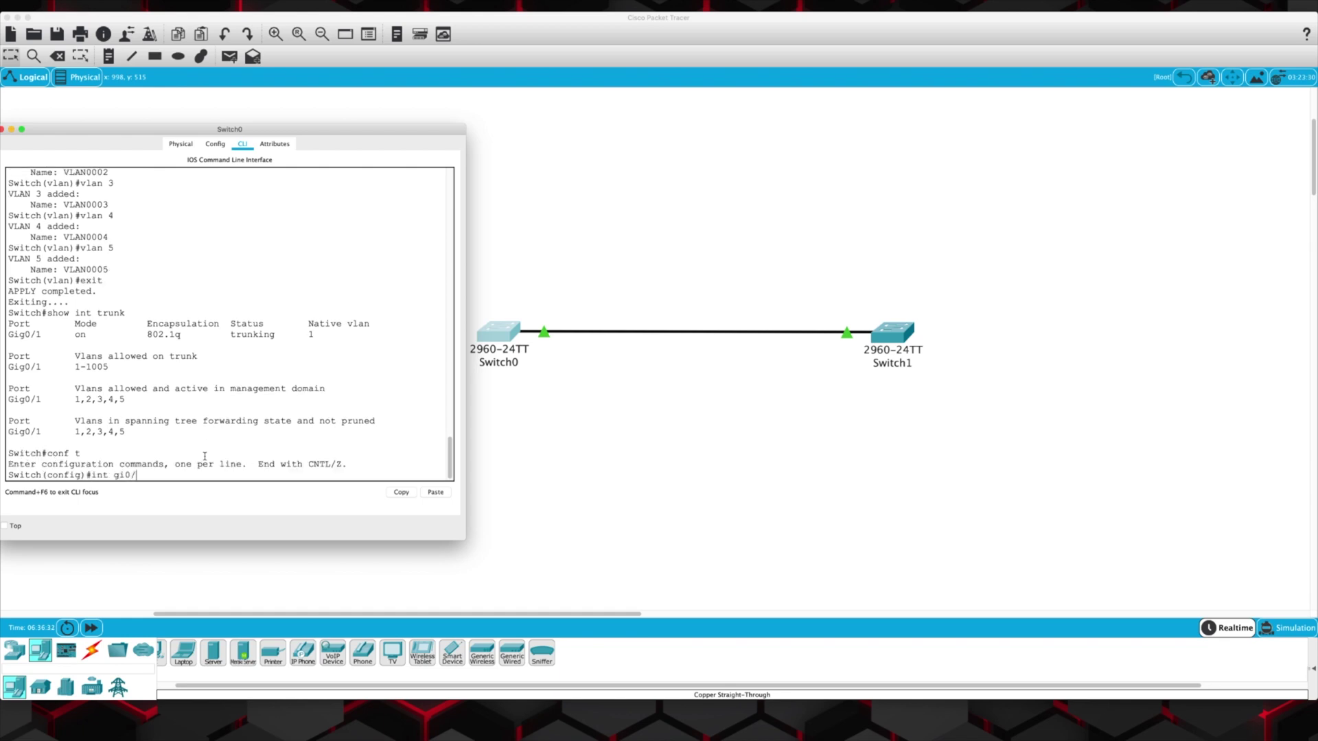
key(Return)
text(sw)
key(Tab)
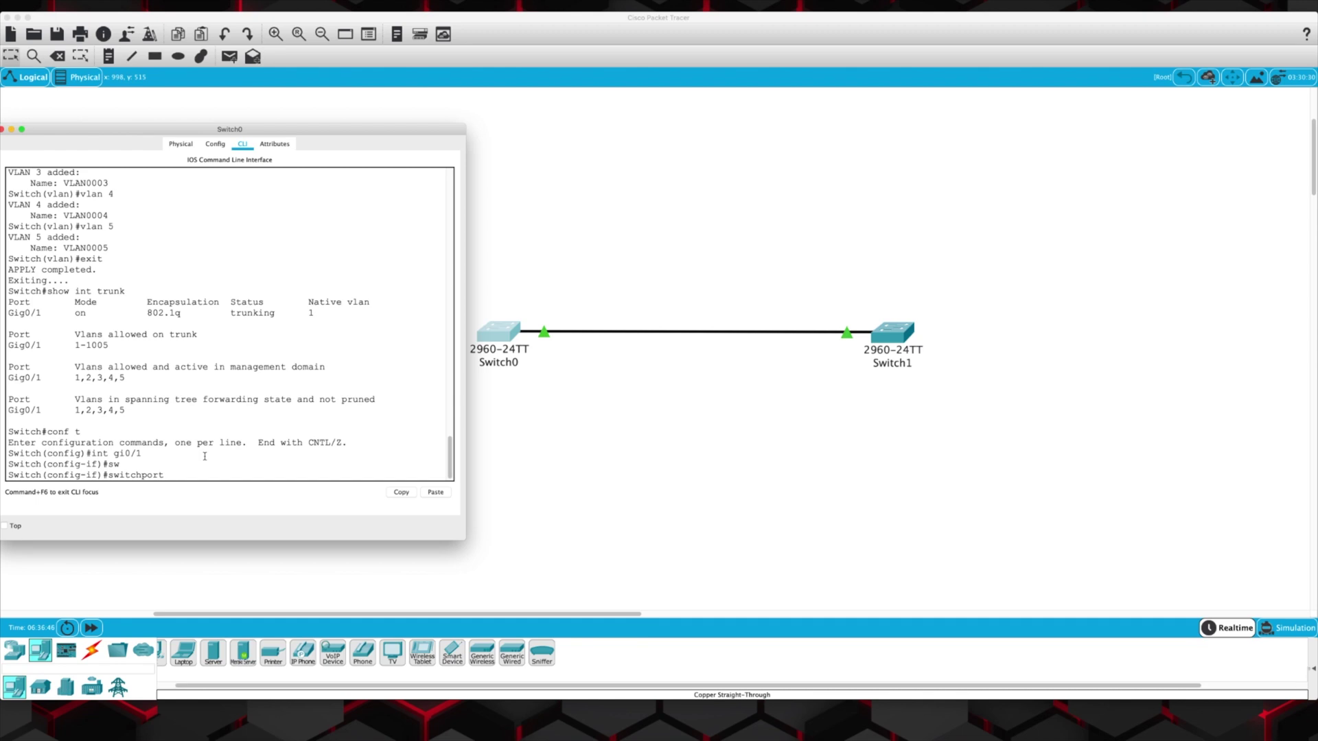
Restrict the trunk's allowed VLANs to 2-4.
text(tr)
key(Tab)
text(all)
key(Tab)
text(vlan )
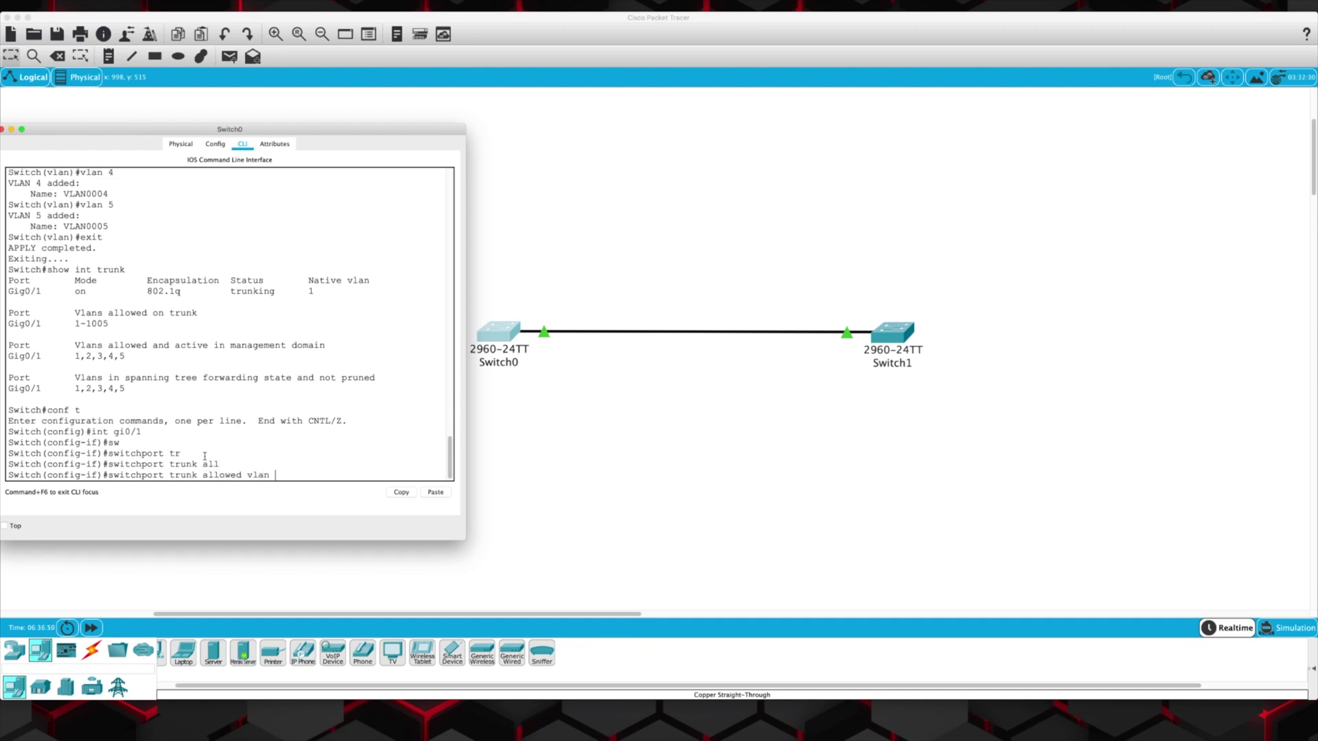
text(2-4)
text(,)
text(6-8)
key(BackSpace)
key(BackSpace)
key(BackSpace)
key(BackSpace)
key(Return)
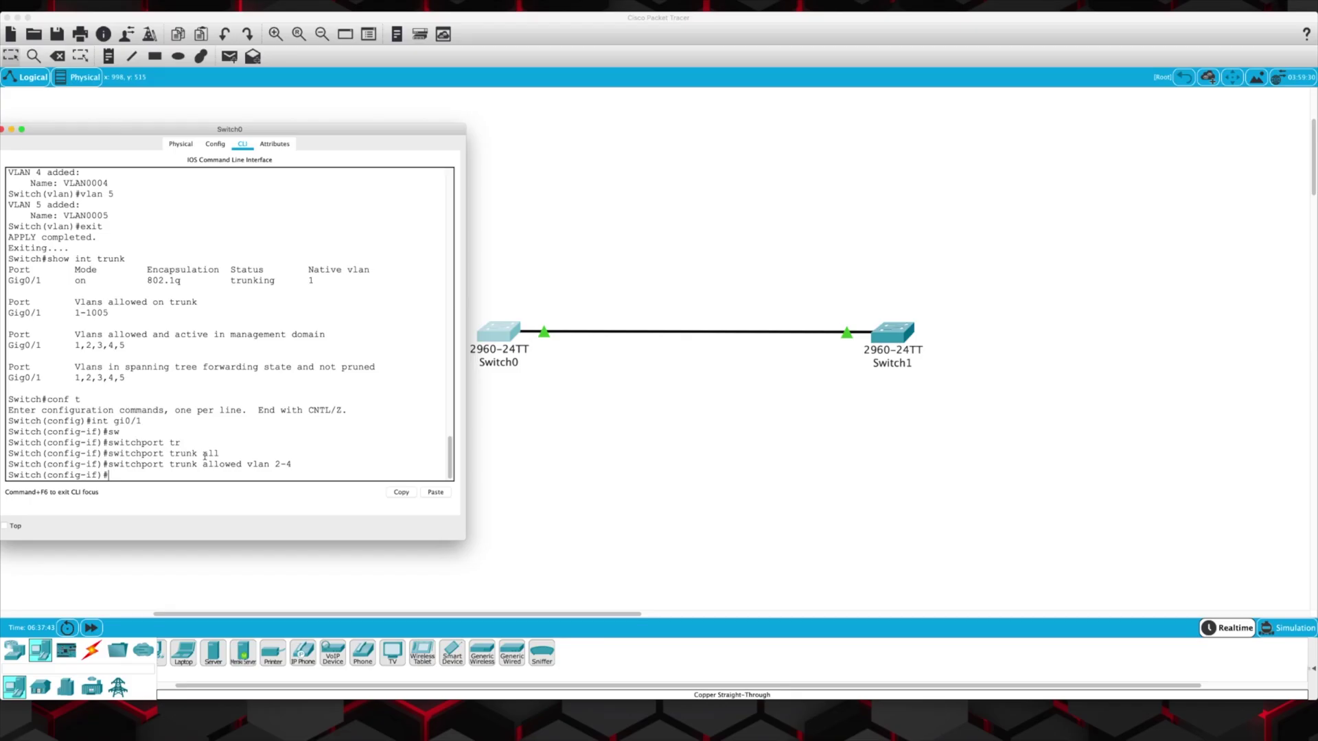
Start a switchport trunk allowed vlan add command, then abandon it.
text(wi)
key(Tab)
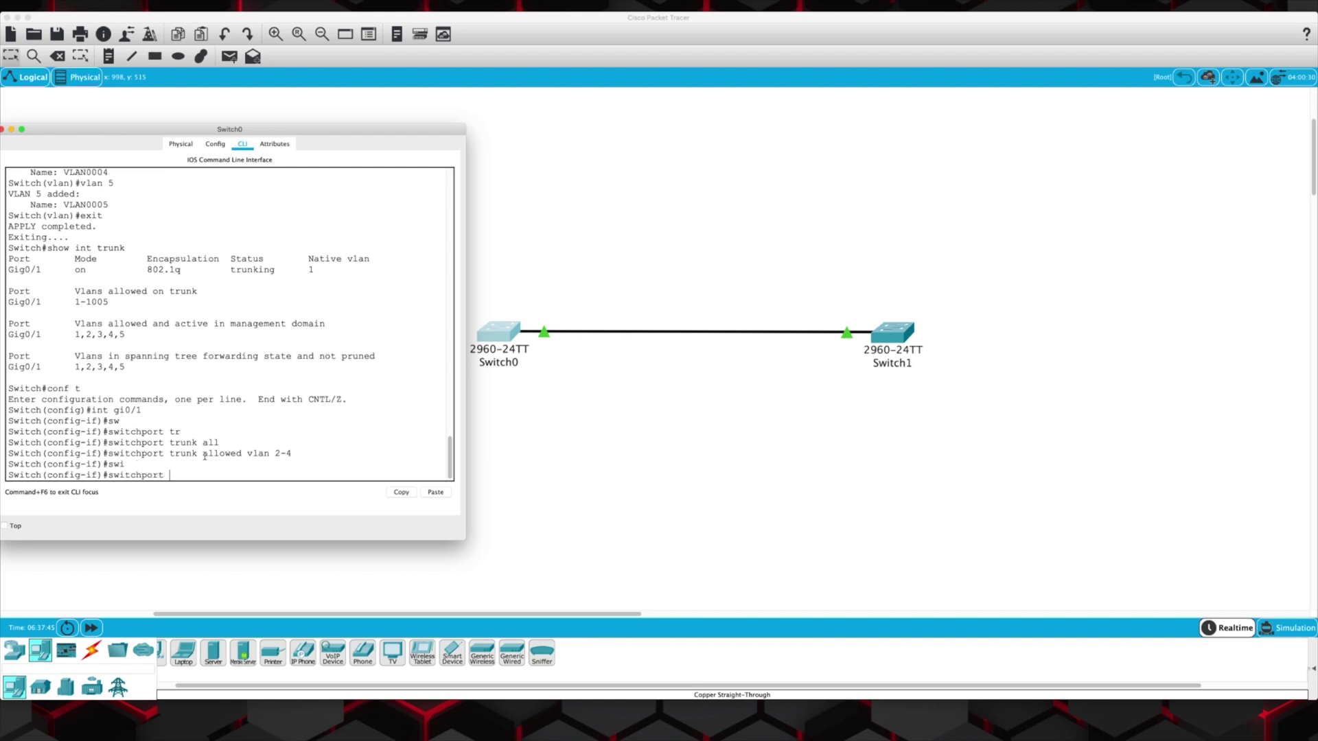
text(tr)
key(Tab)
text(allow)
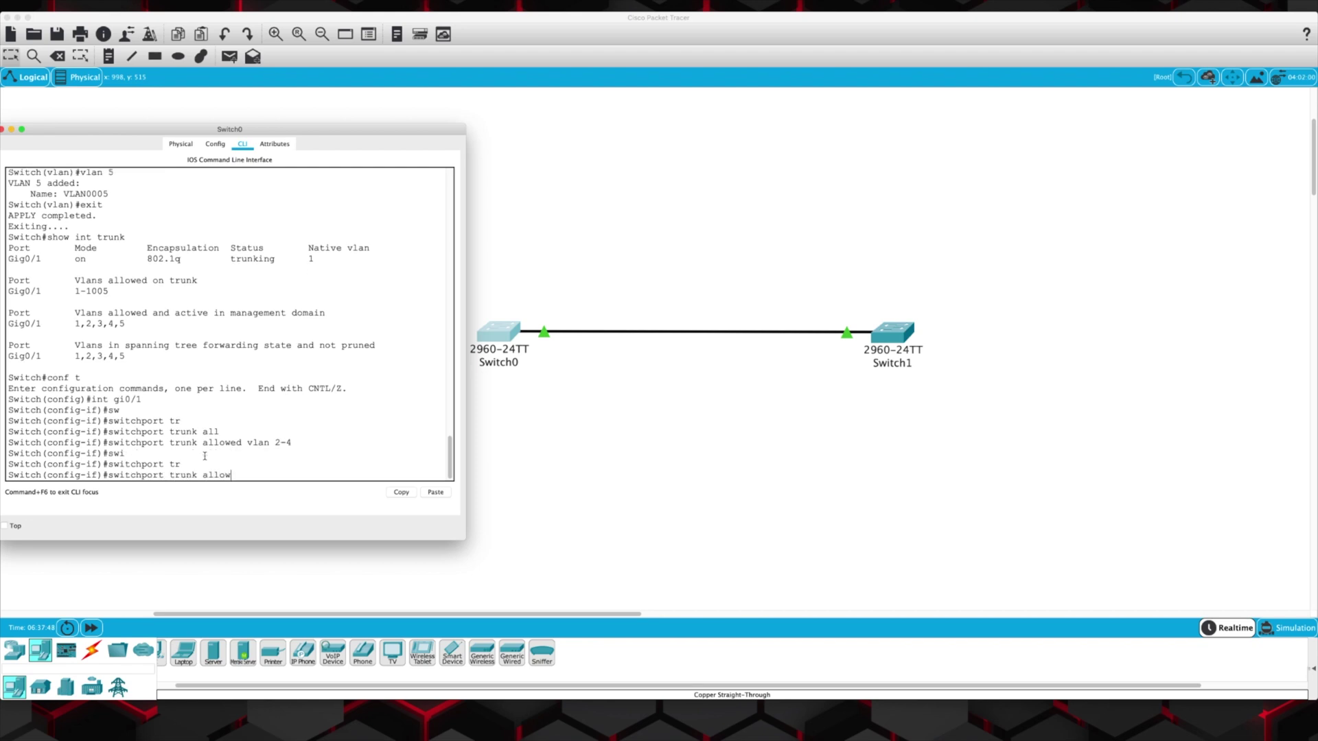
key(Tab)
text(vlan )
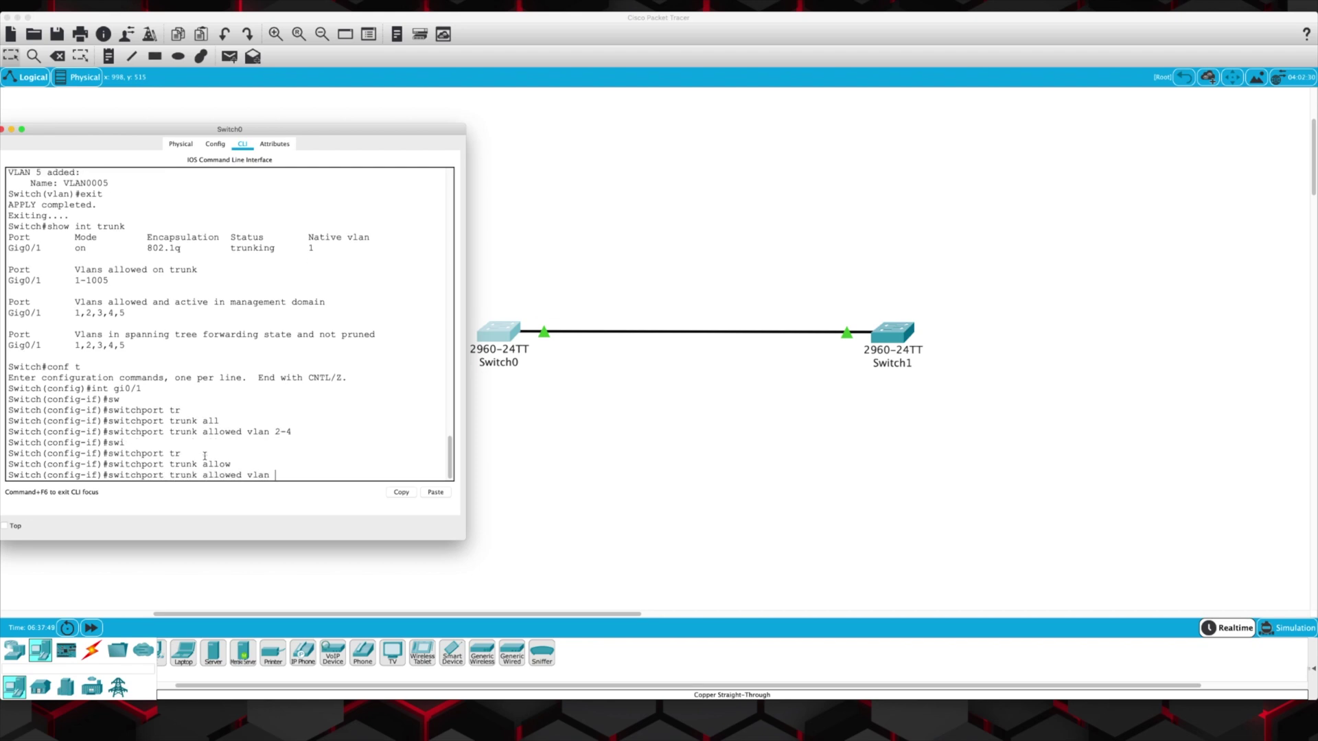
text(add)
key(Tab)
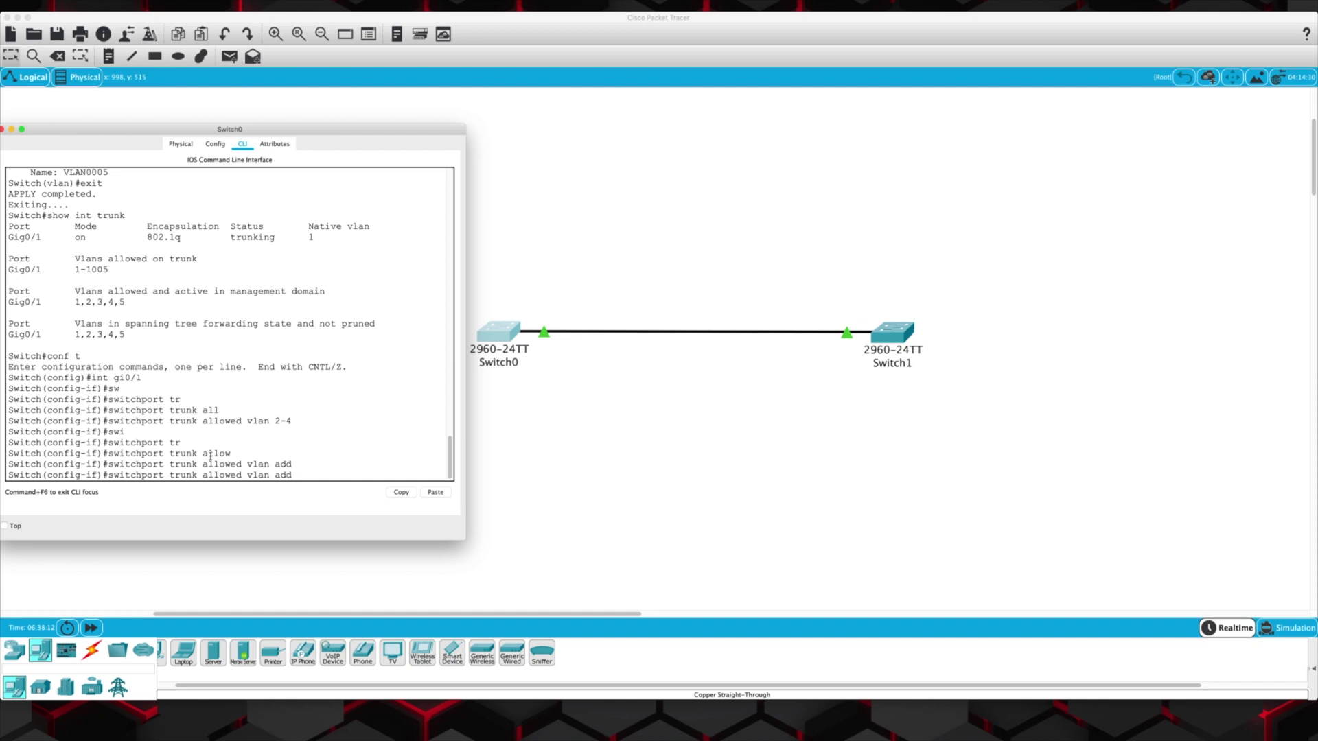
key(BackSpace)
key(BackSpace)
key(BackSpace)
key(BackSpace)
key(BackSpace)
key(BackSpace)
key(BackSpace)
key(BackSpace)
key(BackSpace)
key(BackSpace)
key(BackSpace)
key(BackSpace)
key(BackSpace)
key(BackSpace)
key(BackSpace)
key(BackSpace)
key(BackSpace)
key(BackSpace)
key(BackSpace)
key(BackSpace)
key(BackSpace)
key(BackSpace)
key(BackSpace)
key(BackSpace)
key(BackSpace)
key(BackSpace)
key(BackSpace)
key(BackSpace)
key(BackSpace)
Set the Gi0/1 trunk's native VLAN to 900.
text(sw)
key(Tab)
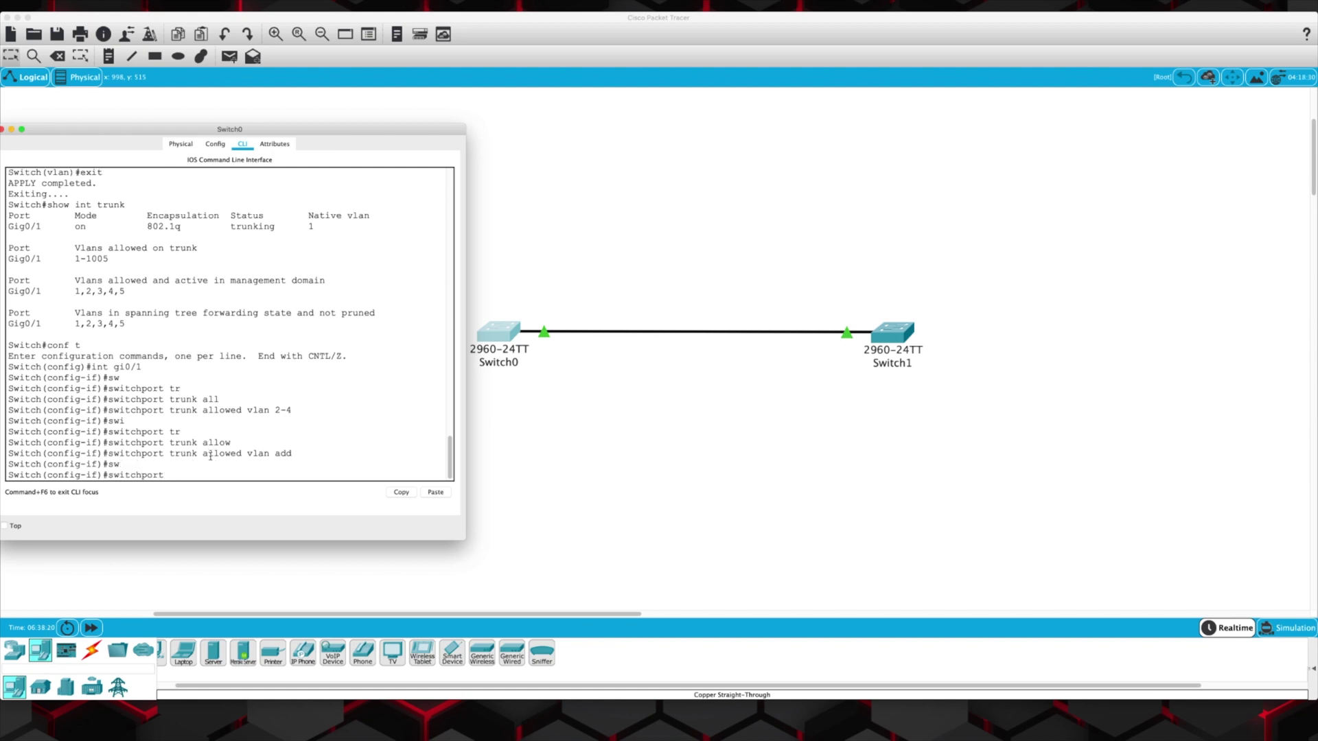
text(tr)
key(Tab)
text(nat)
key(Tab)
text(v)
key(Tab)
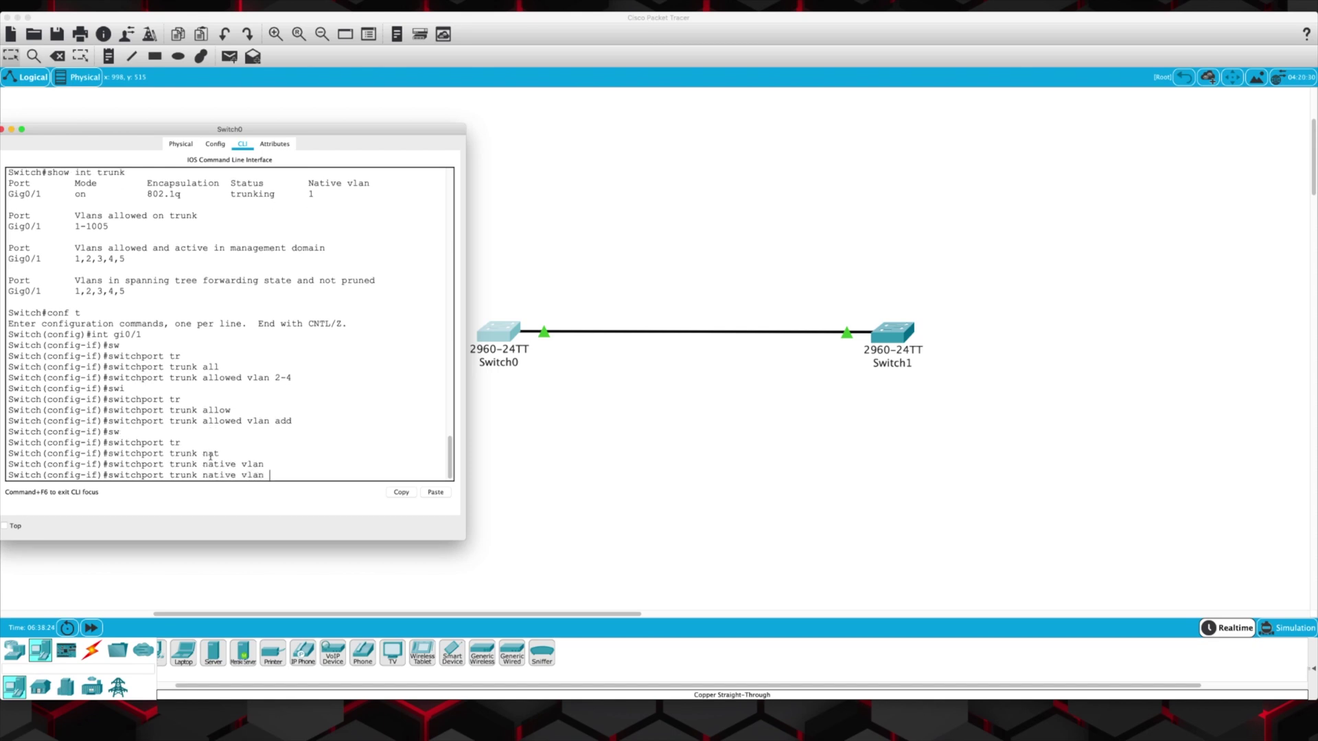
text(900)
key(Return)
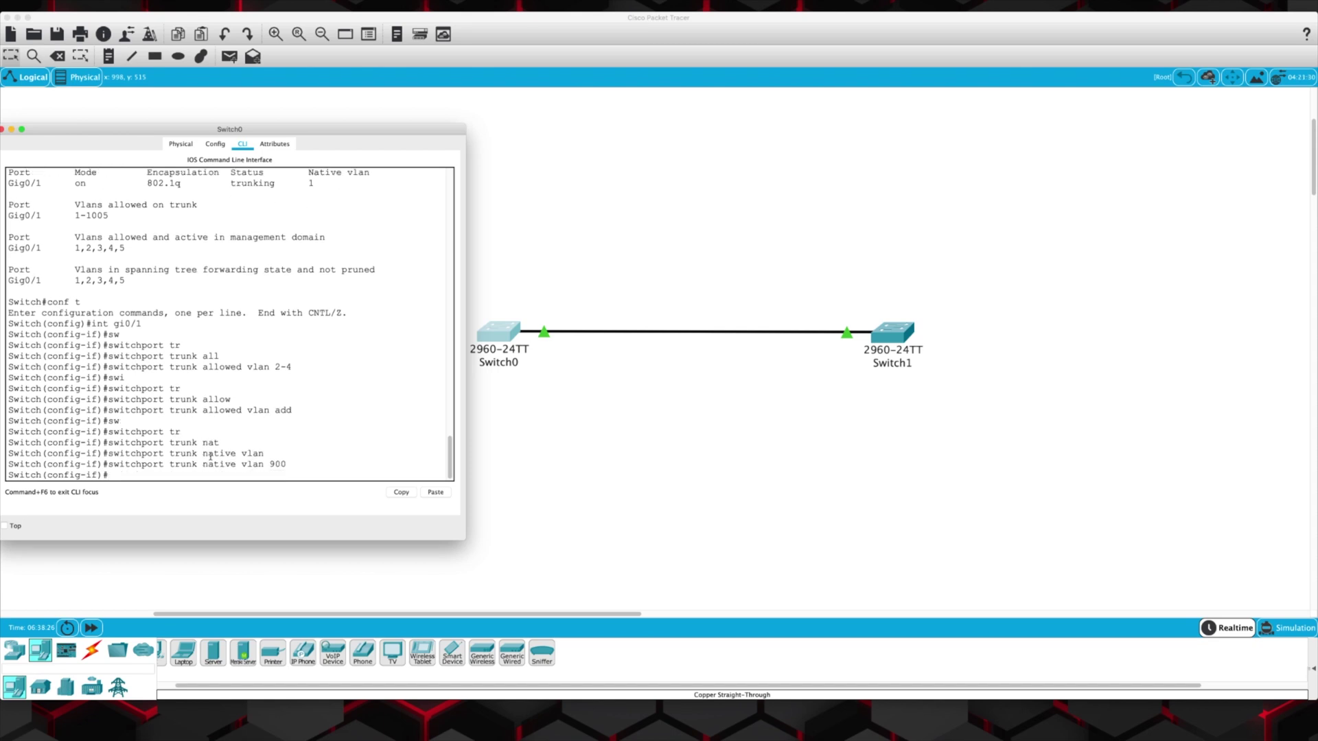
Exit to privileged mode and verify the trunk with show int trunk.
text(exit)
key(Return)
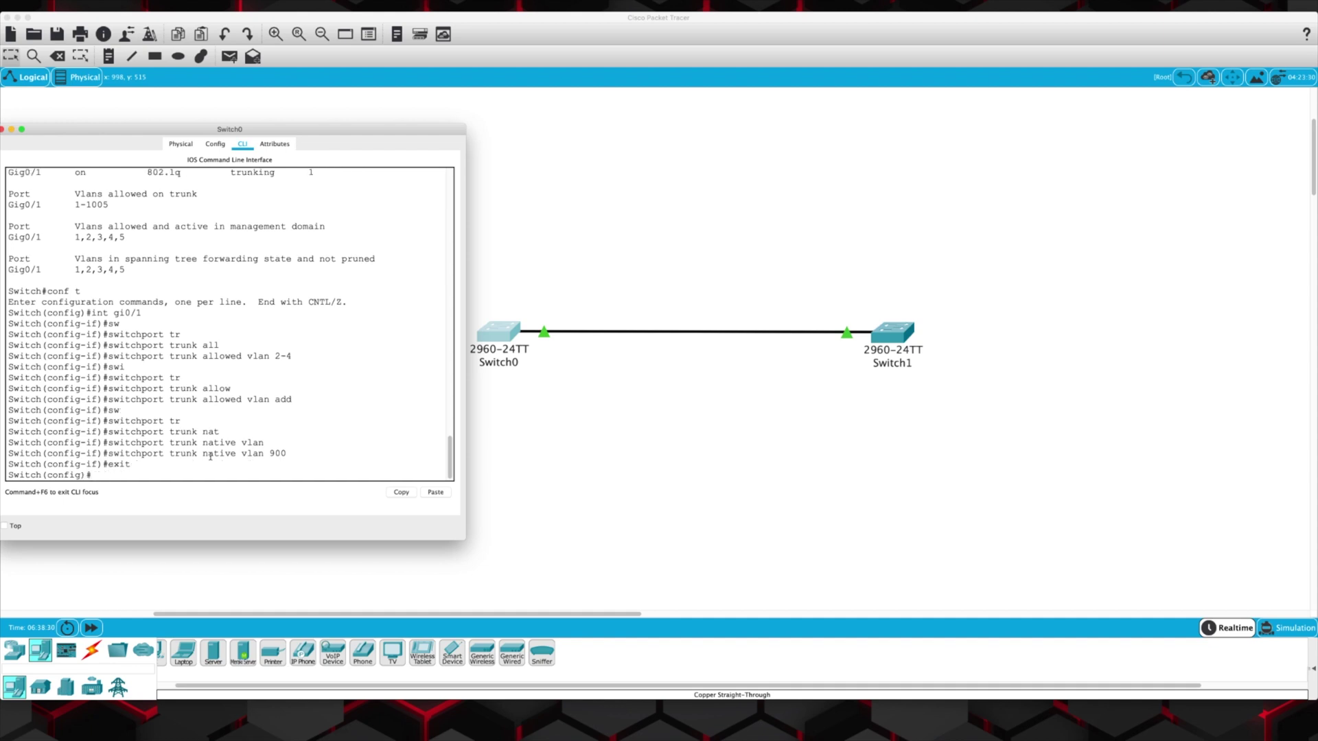
text(exit)
key(Return)
text(show int trunk)
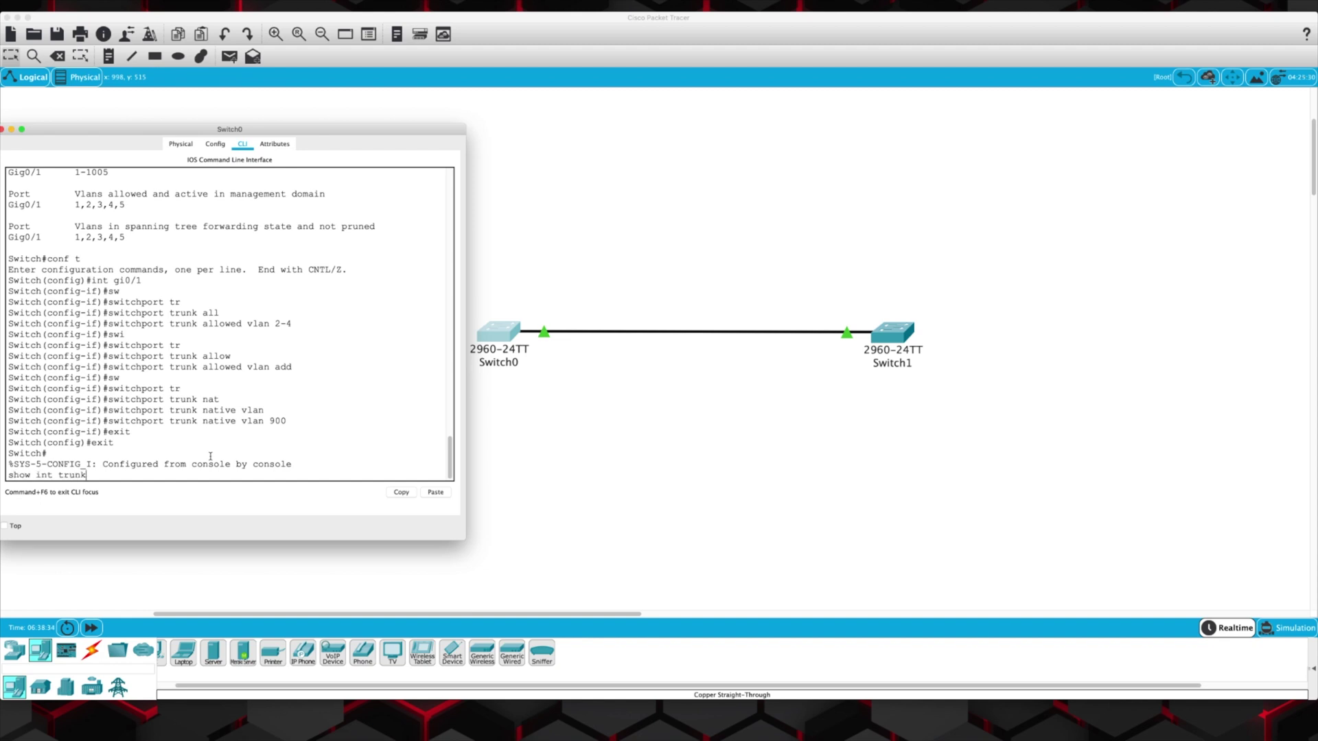
key(Return)
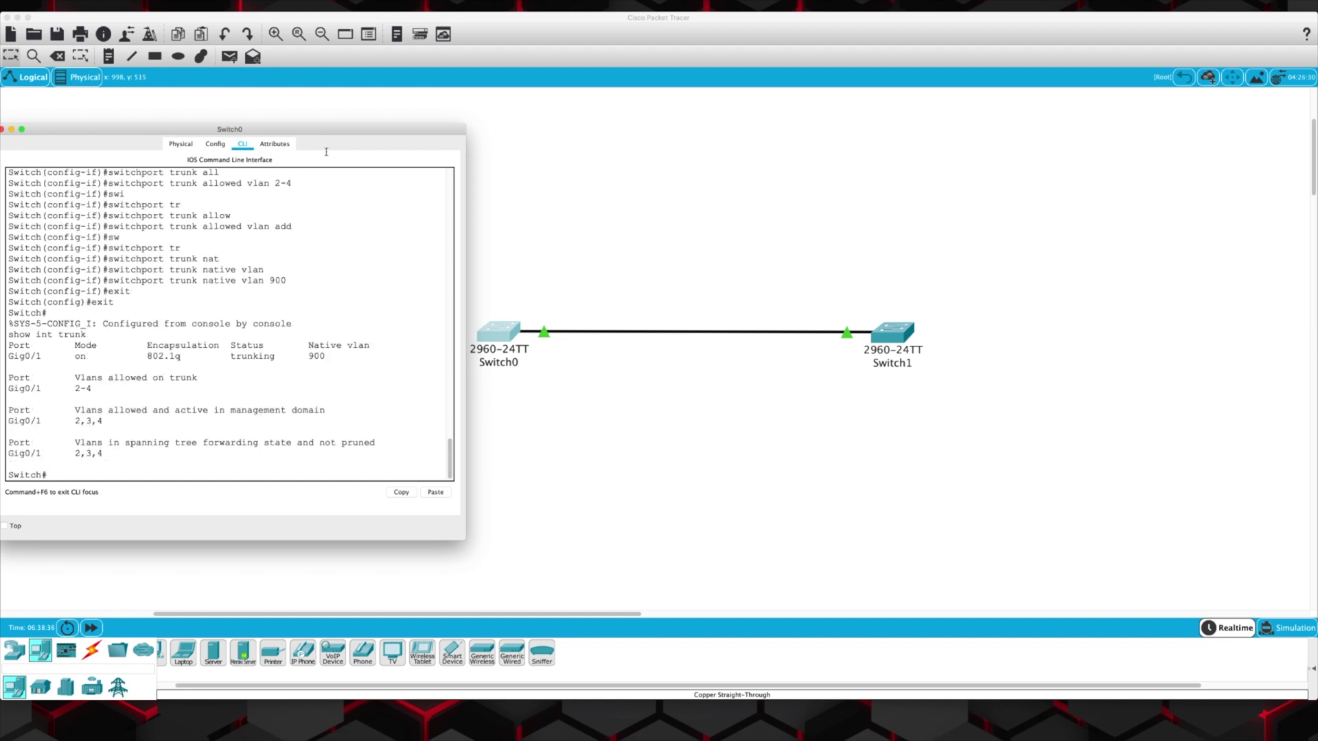
Centre the Switch0 window and highlight the mismatch: native VLAN 900 versus Switch1's 1.
drag(305, 132, 687, 131)
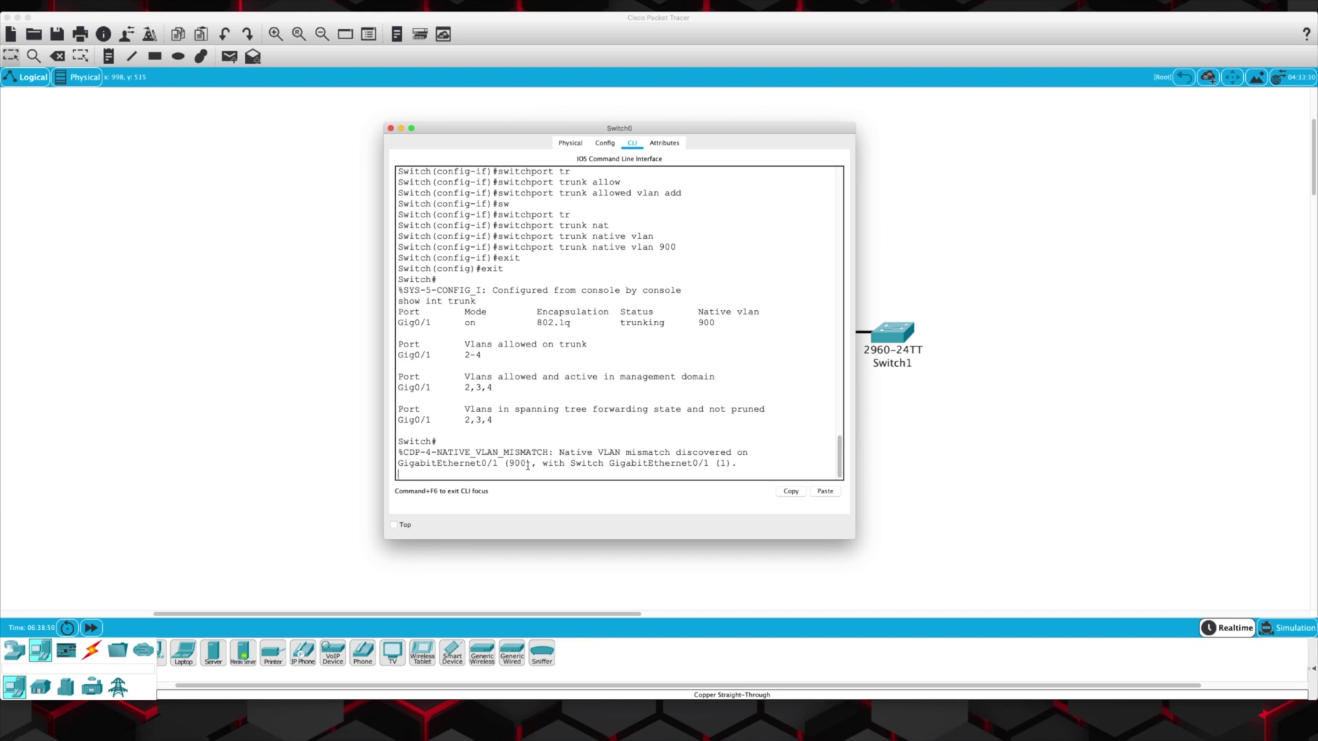
drag(502, 464, 532, 464)
drag(715, 463, 732, 463)
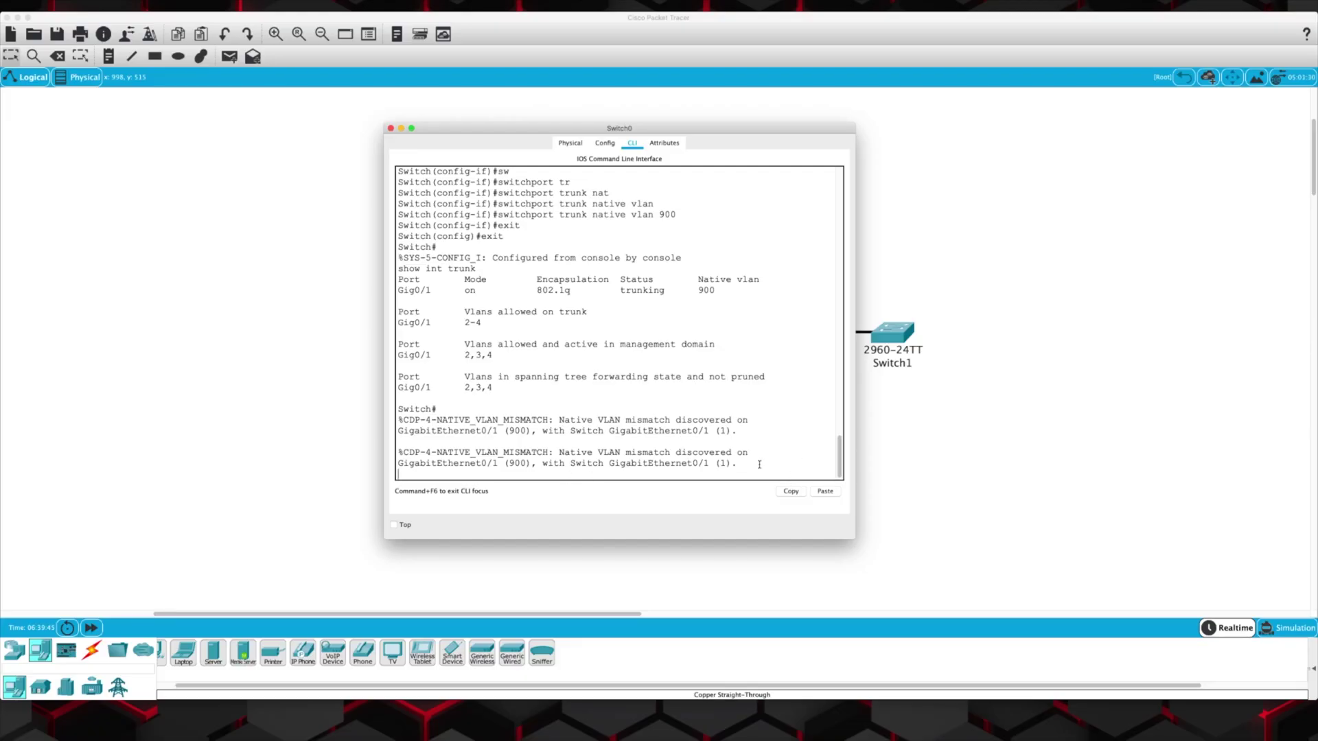
key(Return)
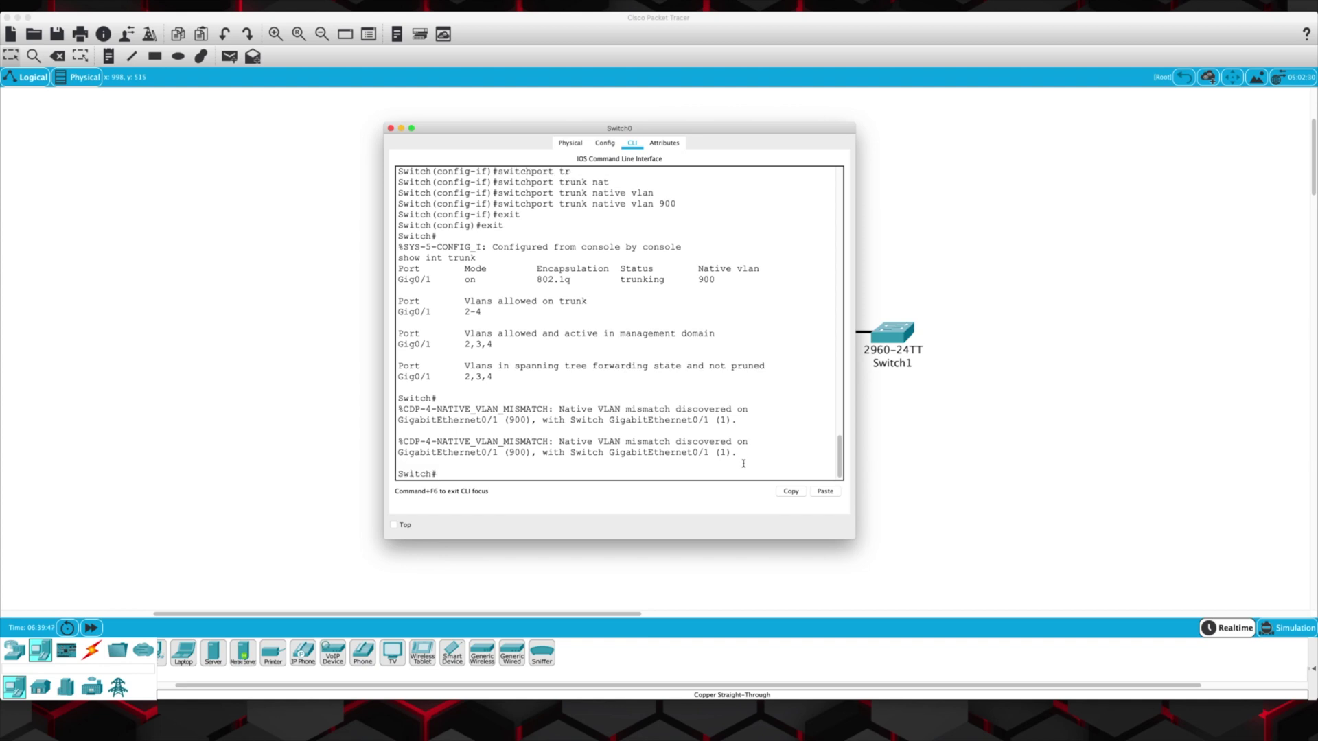
Move from Switch0's window to Switch1's CLI and review the native VLAN mismatch warning.
click(966, 462)
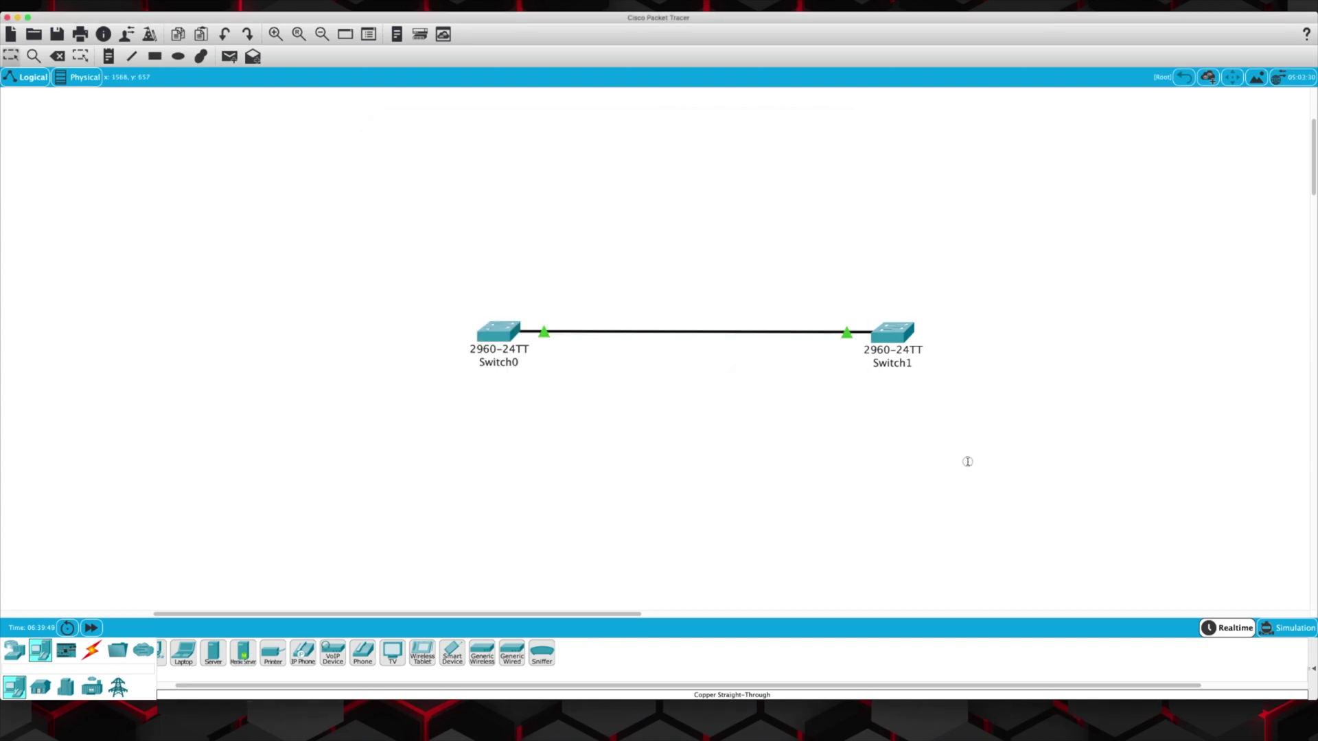
click(893, 335)
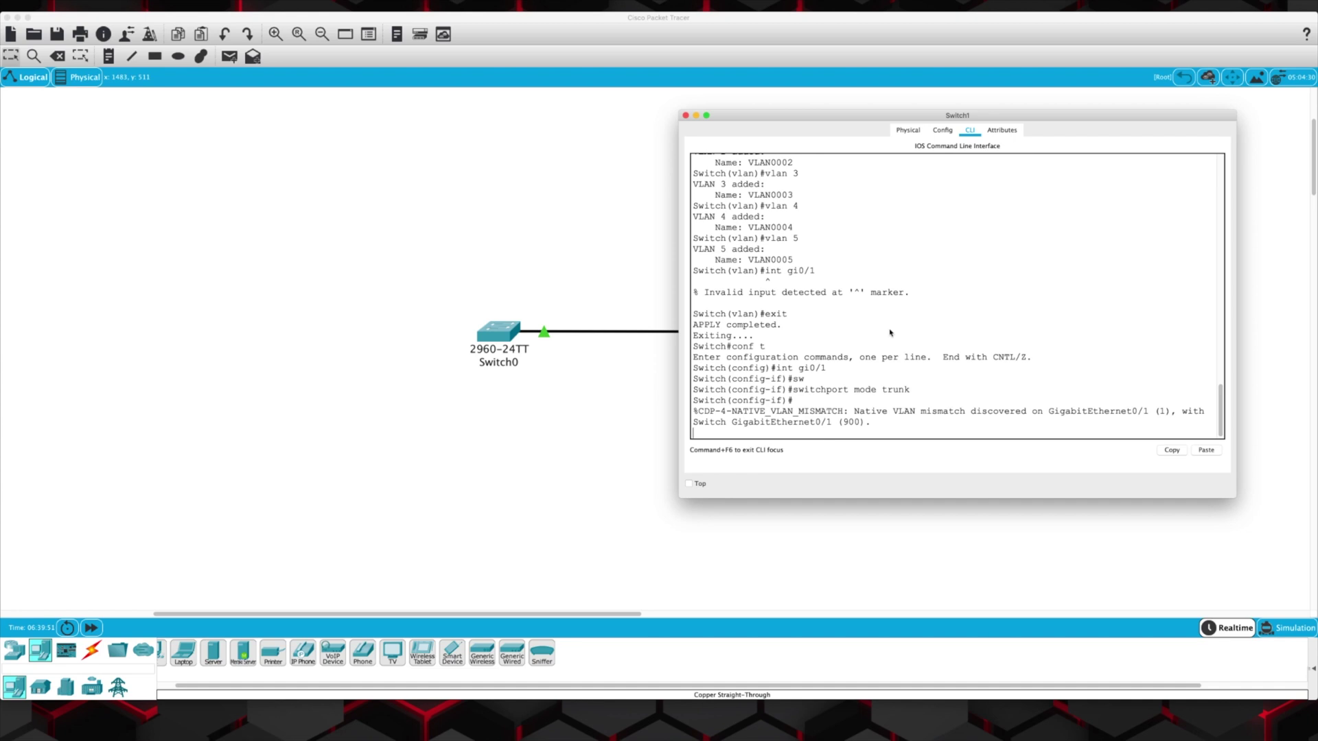
key(Return)
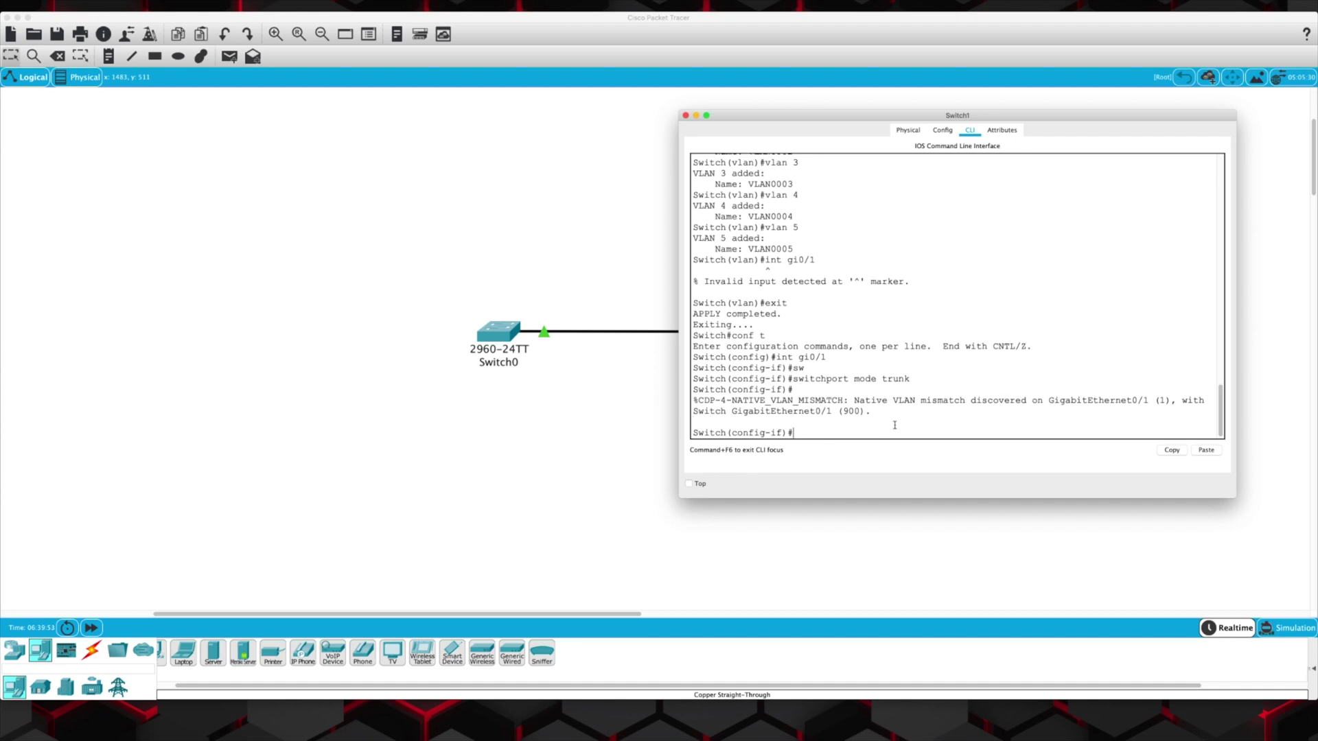
drag(828, 117, 595, 111)
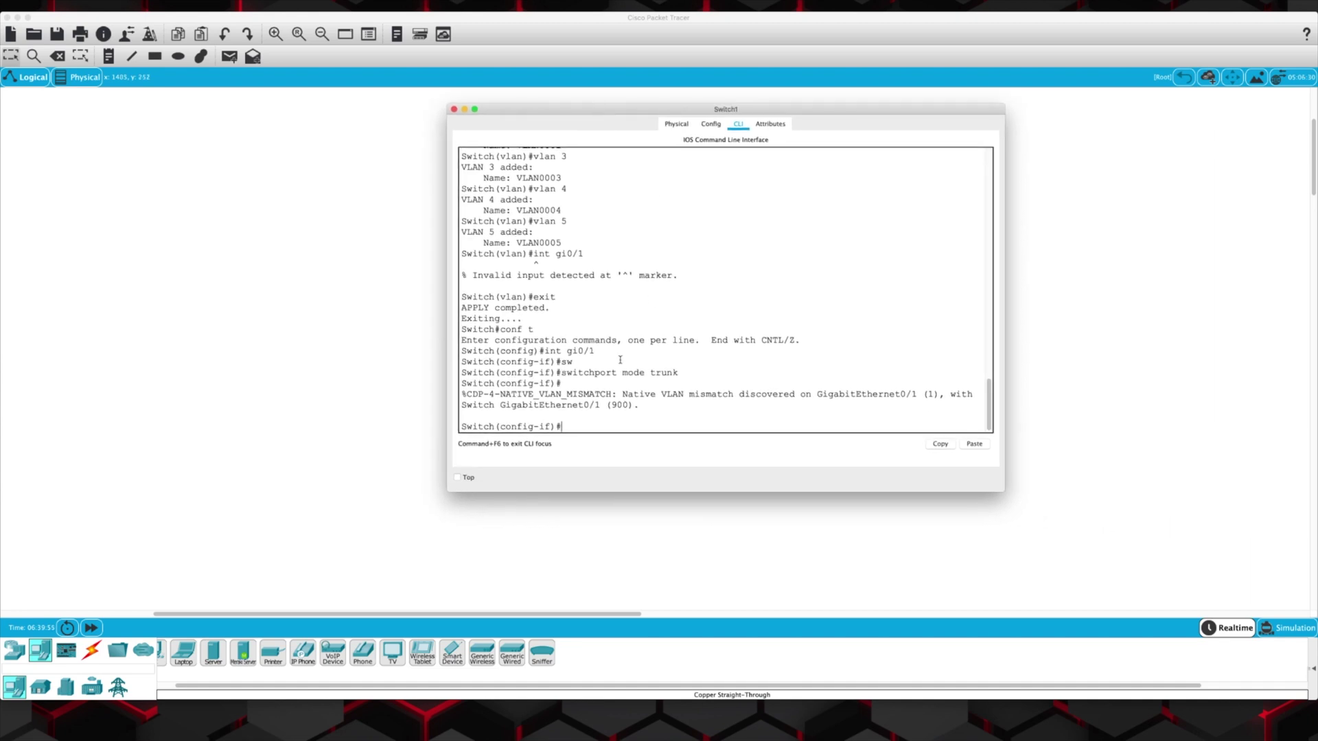
drag(624, 394, 808, 408)
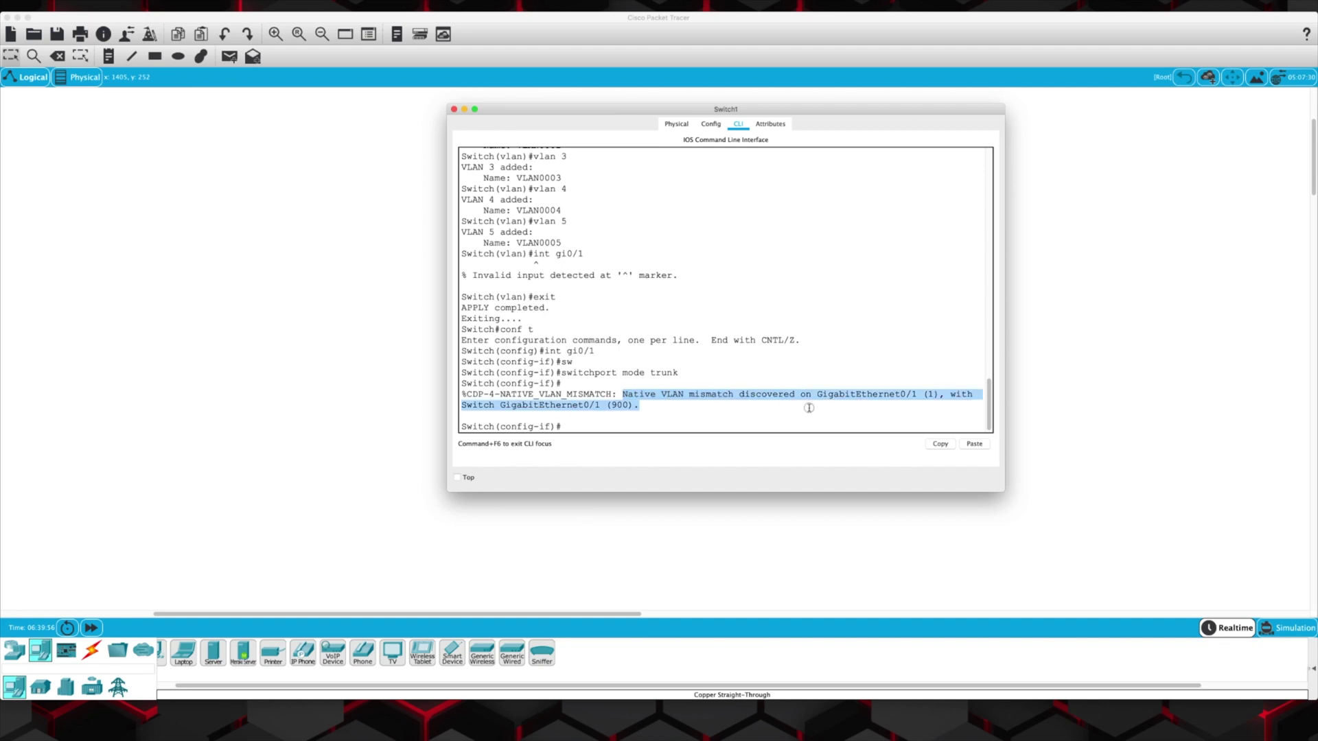
click(737, 420)
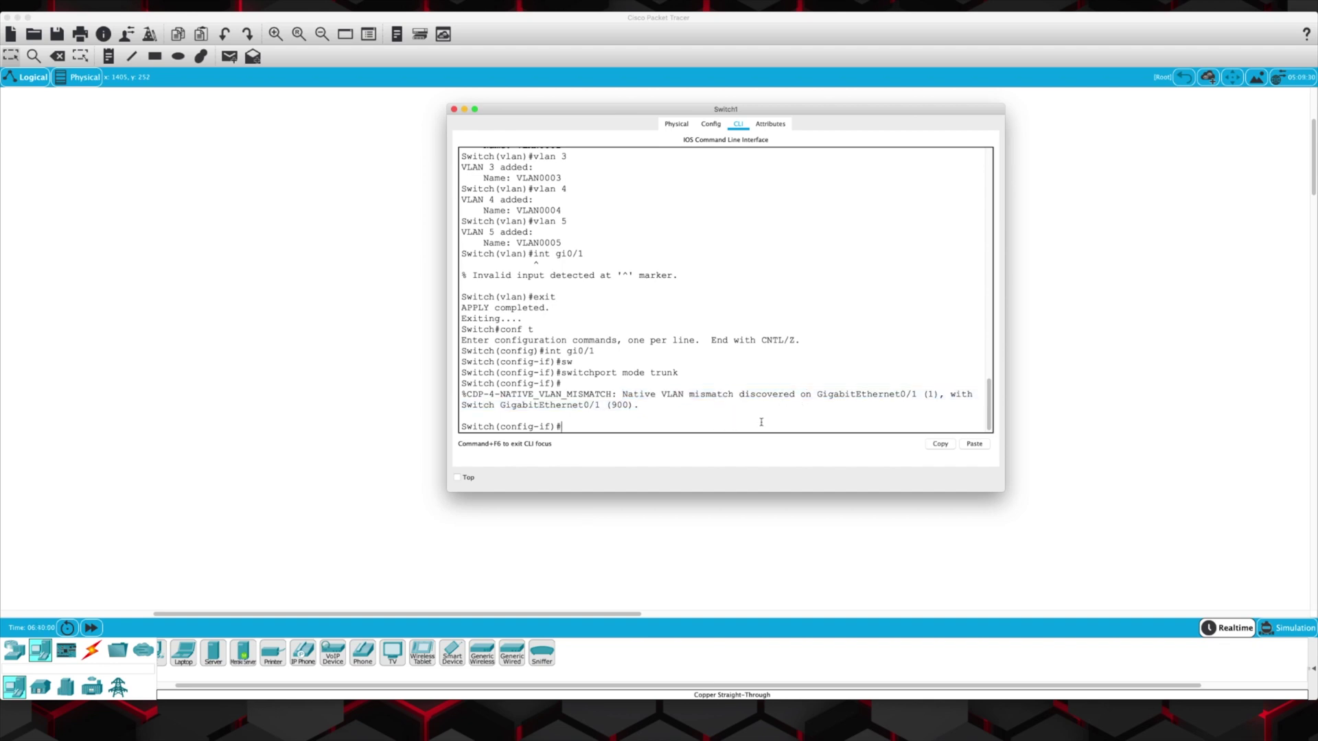
Restrict Switch1's Gi0/1 trunk to allowed VLANs 2-4.
text(sw)
key(Tab)
text(tr)
key(Tab)
text(all)
key(Tab)
text(vlan 2-4)
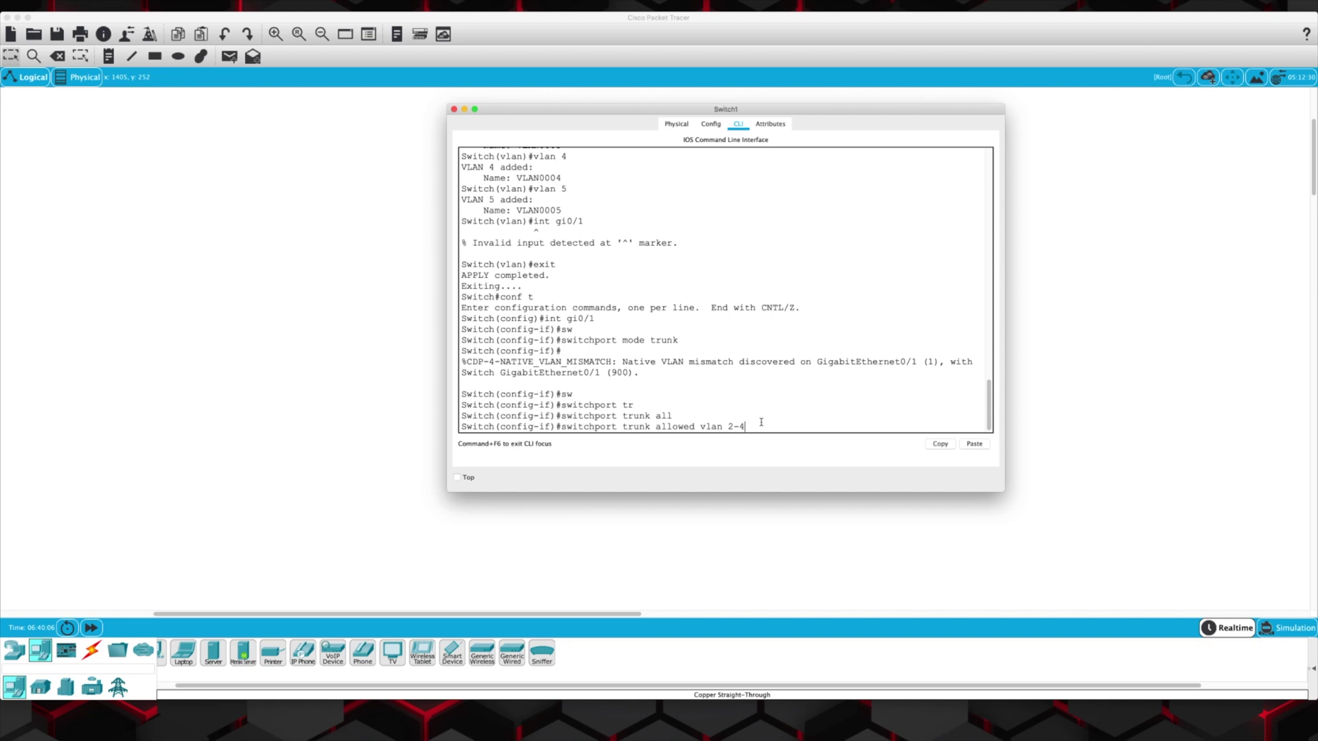
key(Return)
Attempt native VLAN 900 on the trunk, then check it with 'do show int trunk'.
text(switchport tr)
key(Tab)
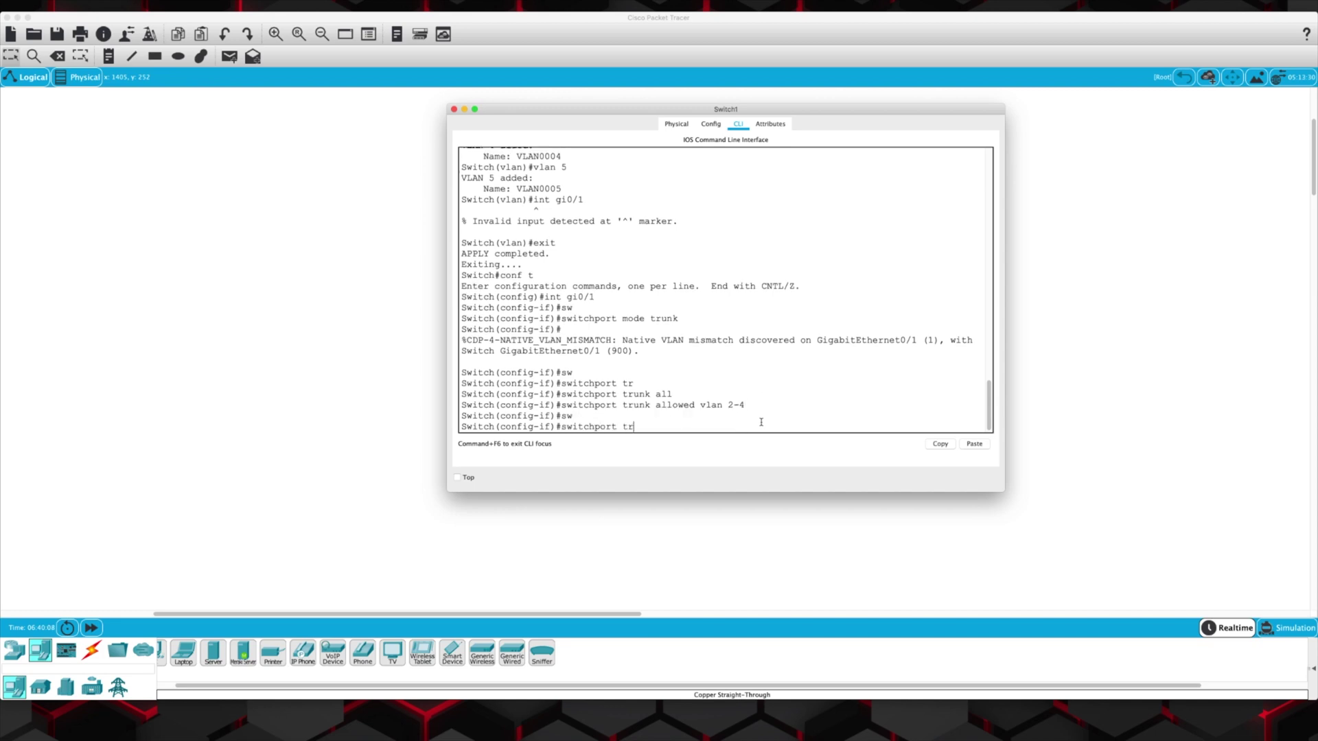
text(tr)
key(Tab)
text(nat)
key(Tab)
text(900)
key(Return)
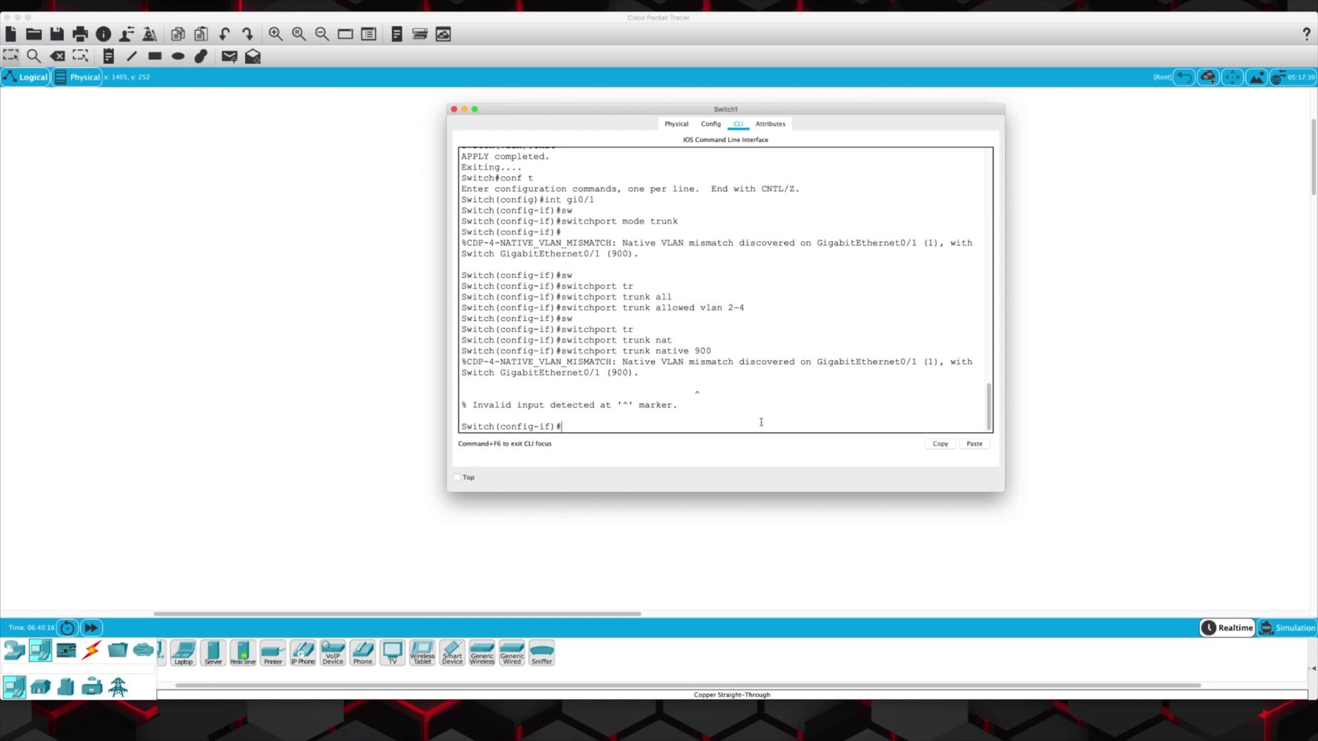
text(do show int trunk)
key(Return)
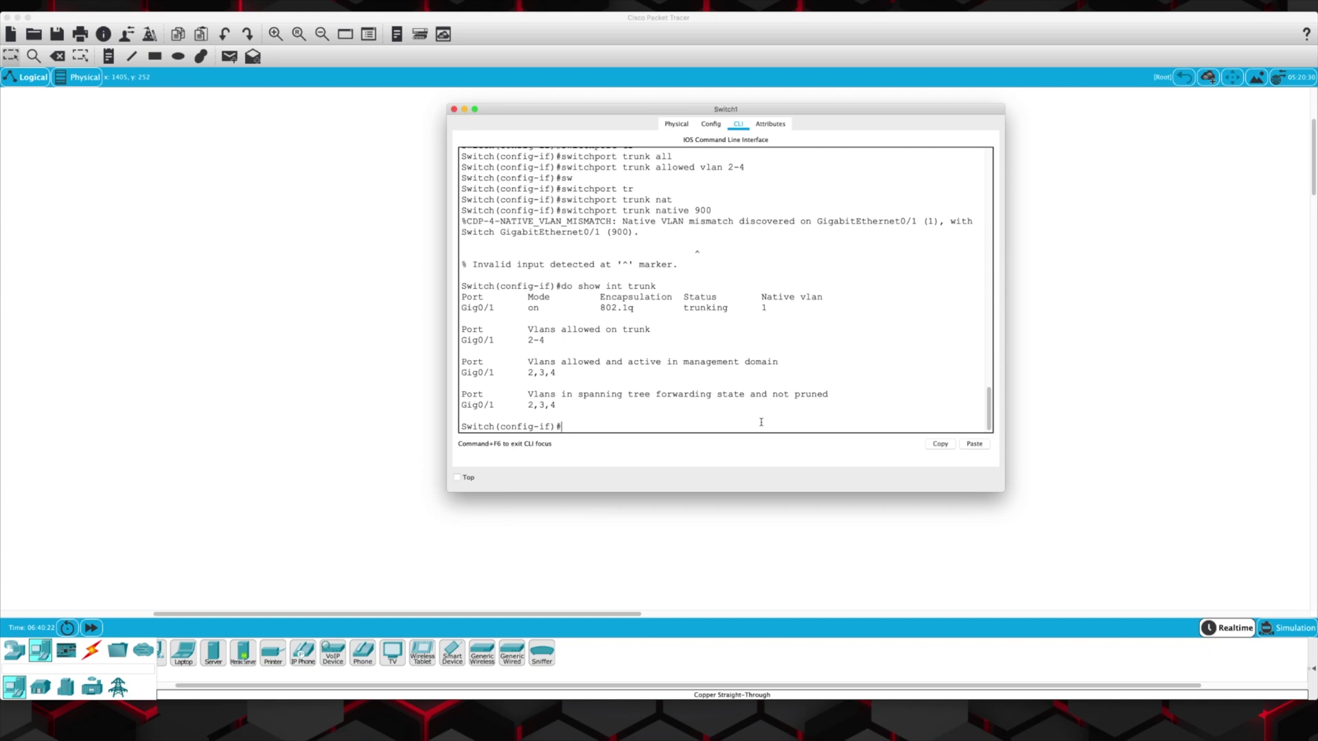
Correct the command to 'switchport trunk native vlan 900' and recall the trunk status check.
key(Up)
key(Up)
key(BackSpace)
key(BackSpace)
text(val)
key(Tab)
key(BackSpace)
key(BackSpace)
text(l)
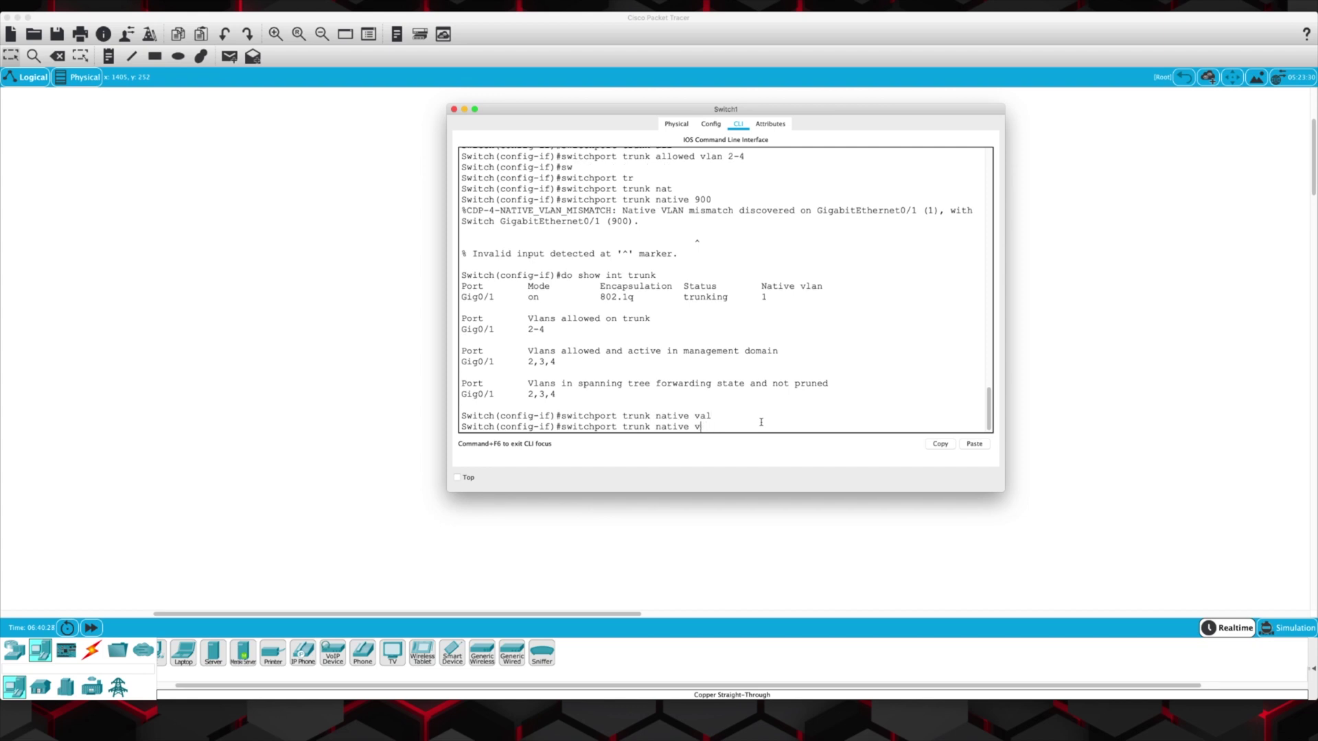
key(Tab)
key(Return)
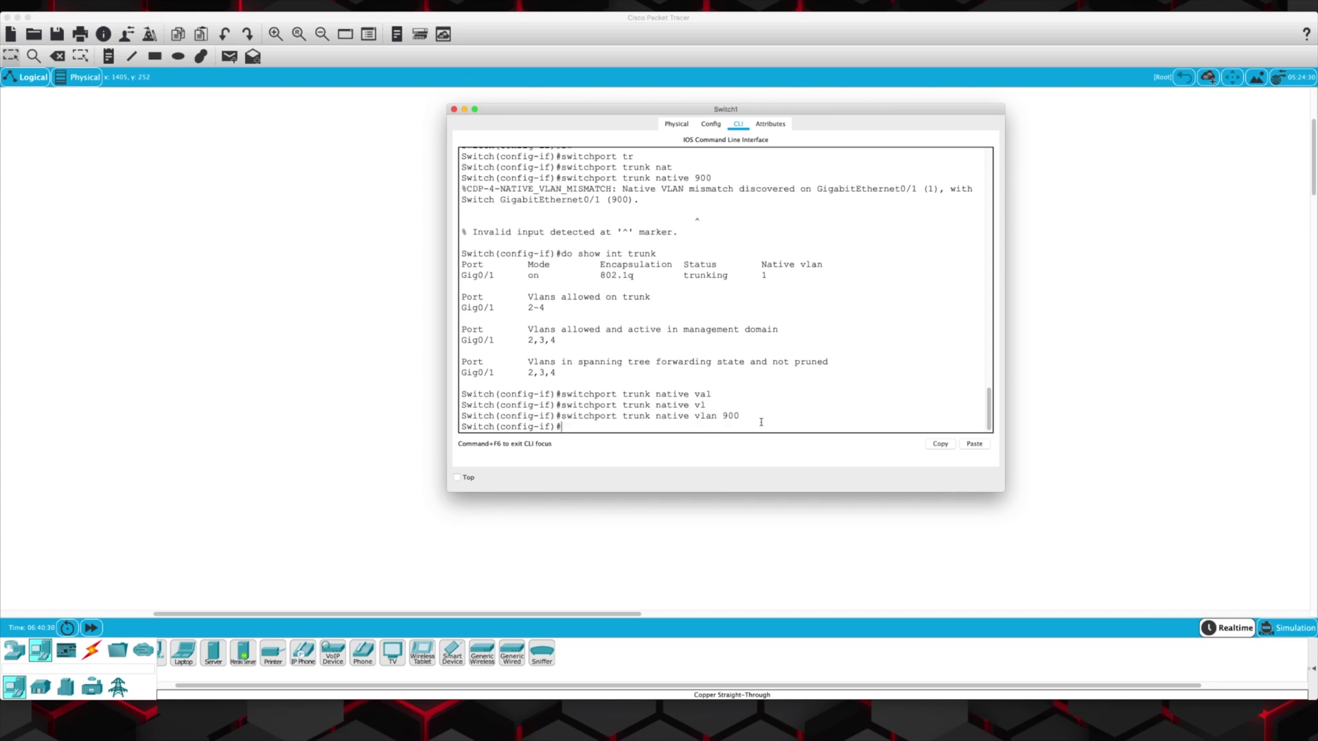
key(Up)
key(Up)
key(Up)
key(Up)
Rerun 'do show int trunk' to confirm Gi0/1 shows native VLAN 900 with VLANs 2-4 allowed.
key(Return)
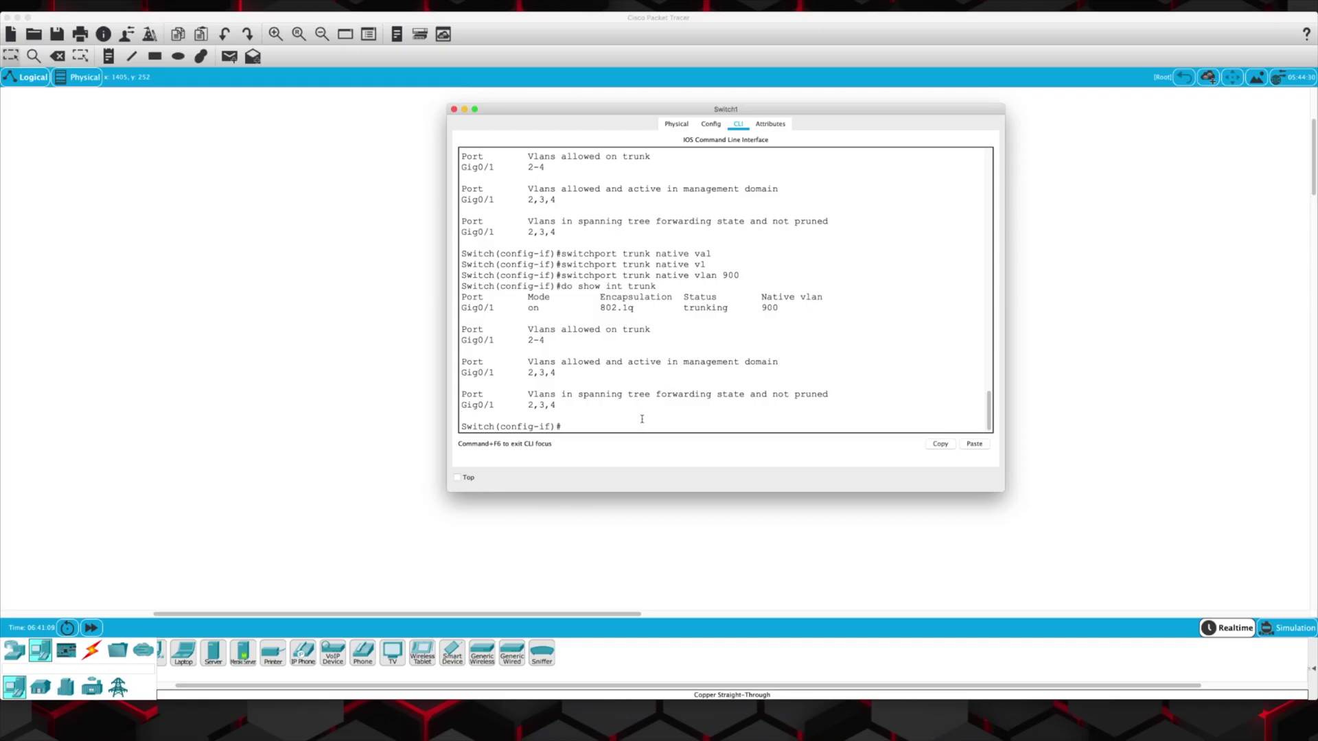
Exit interface and global configuration modes back to the Switch# prompt.
key(Return)
key(Return)
key(Return)
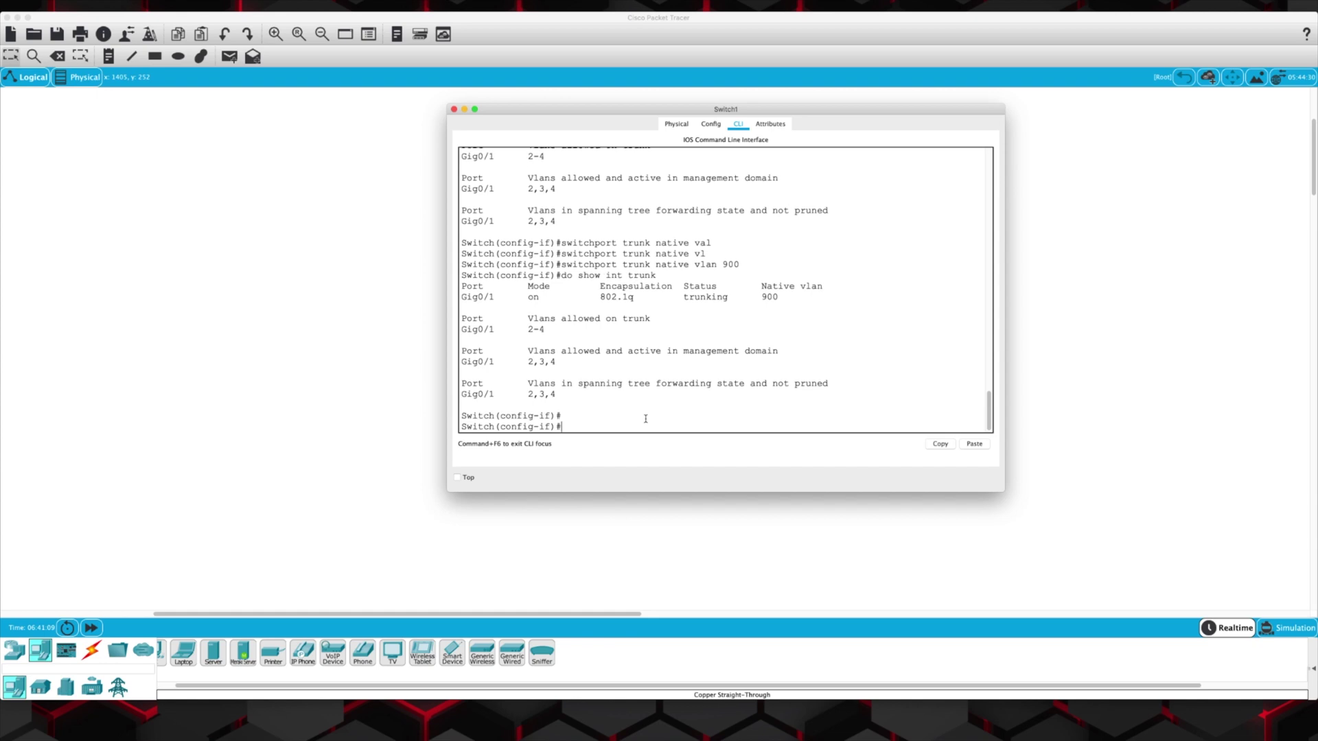
text(exit)
key(Return)
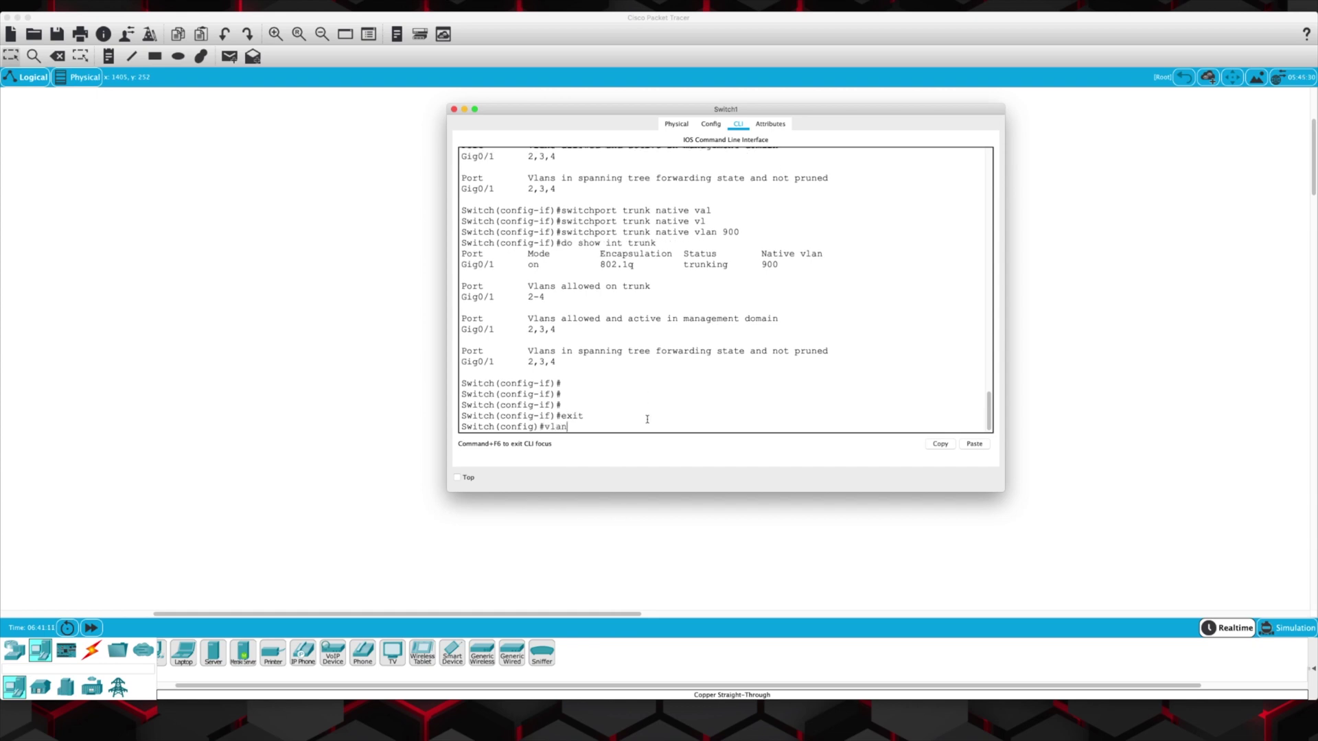
text(vlan dat)
key(Tab)
key(BackSpace)
key(BackSpace)
key(BackSpace)
key(BackSpace)
key(BackSpace)
key(BackSpace)
text(exit)
key(Return)
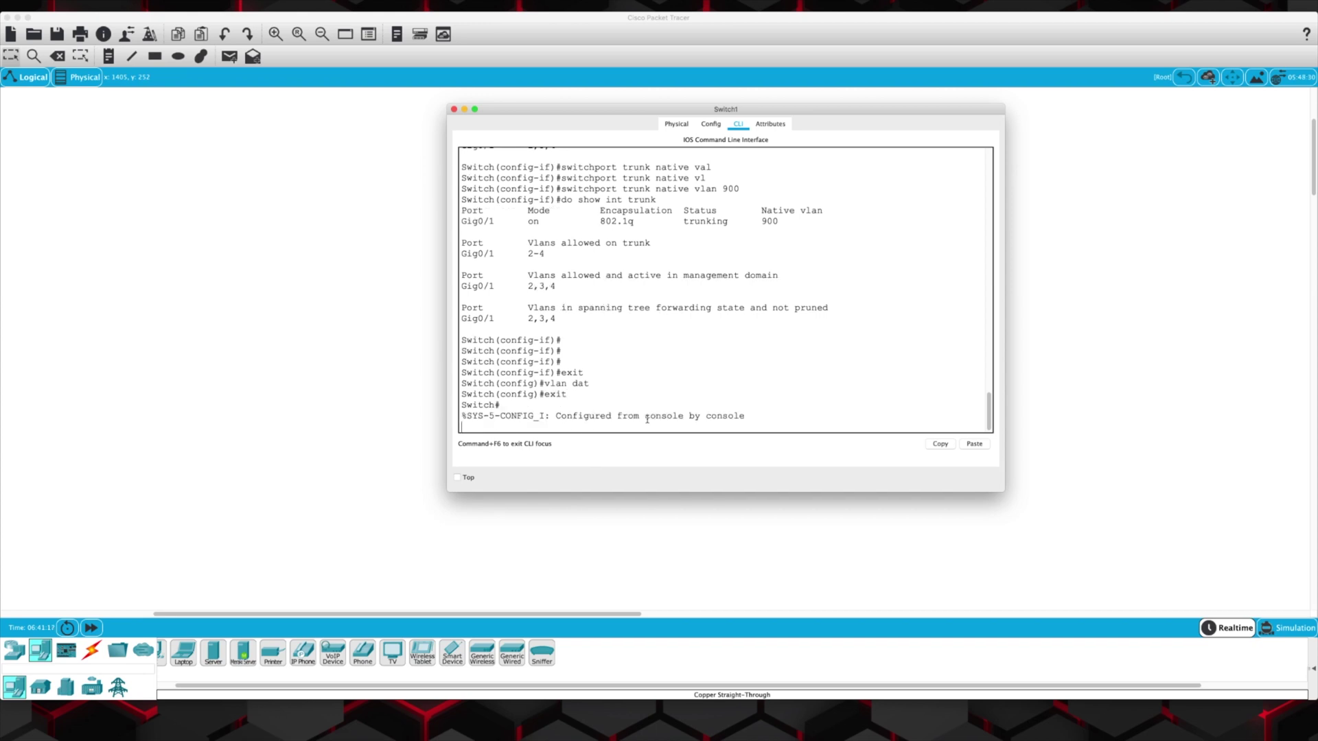
key(Return)
In vlan database mode, create VLAN 100 named Dead_VLAN and exit to apply it.
text(vlan)
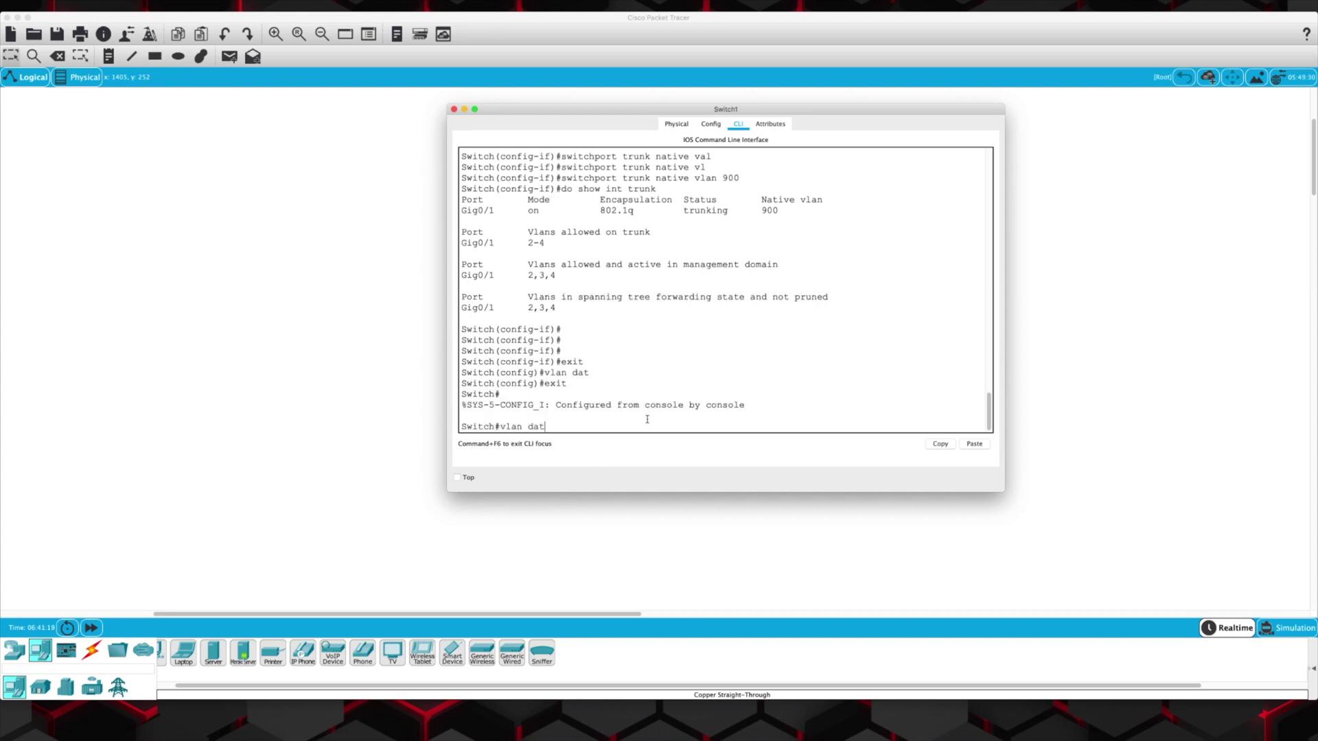
text( dat)
key(Tab)
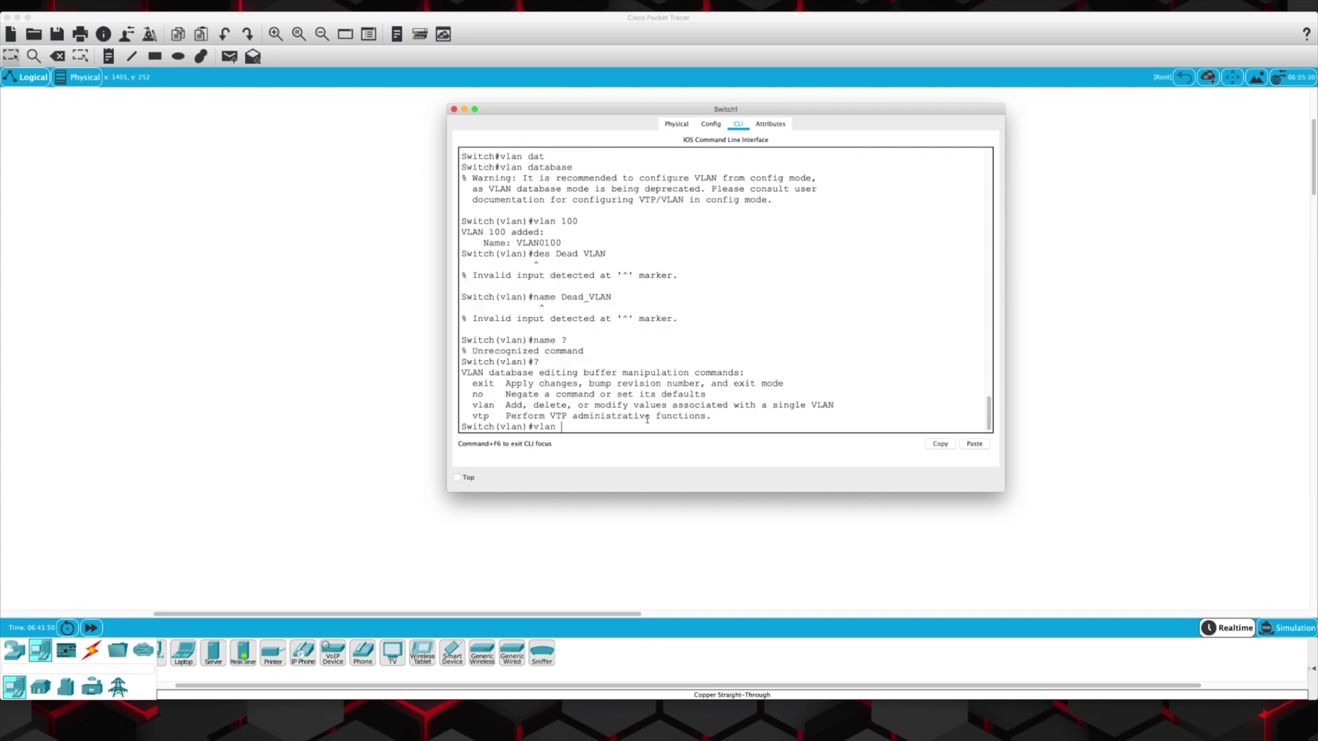
text(100 na)
key(Tab)
text(Dead_VLAN)
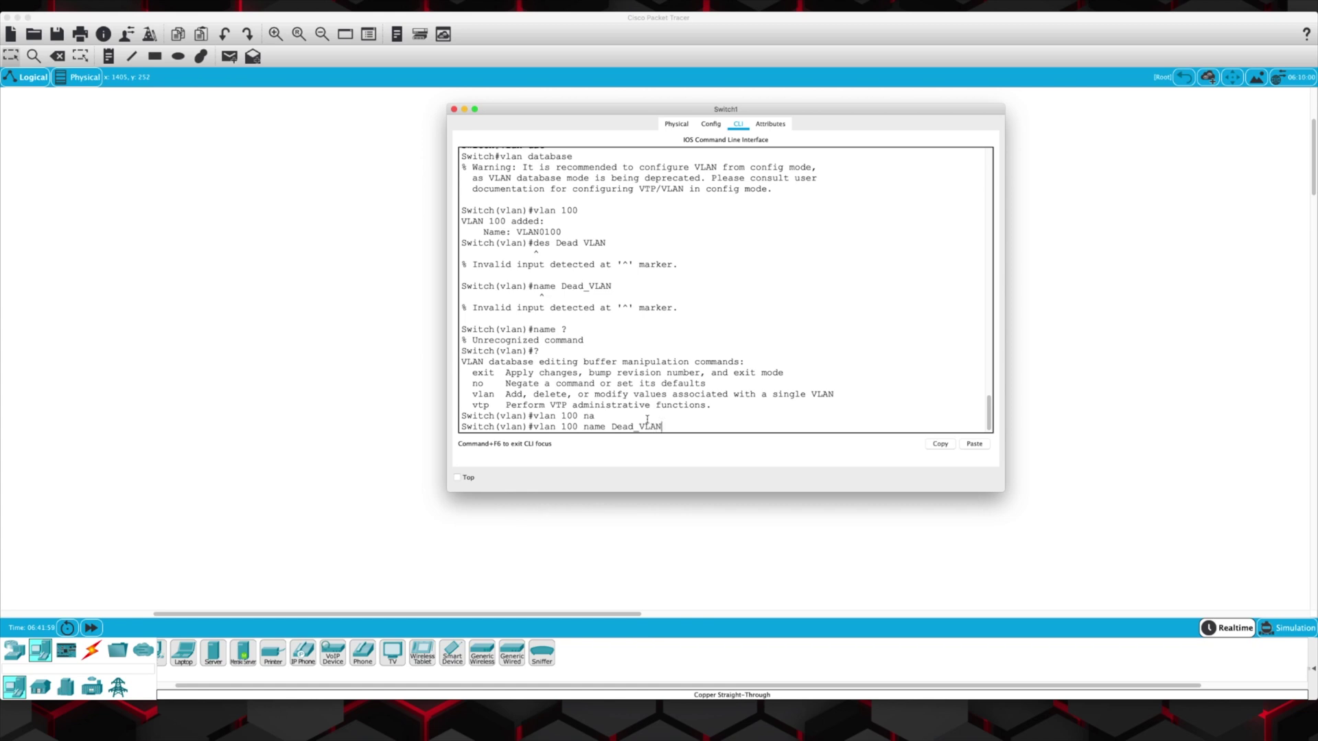
key(Return)
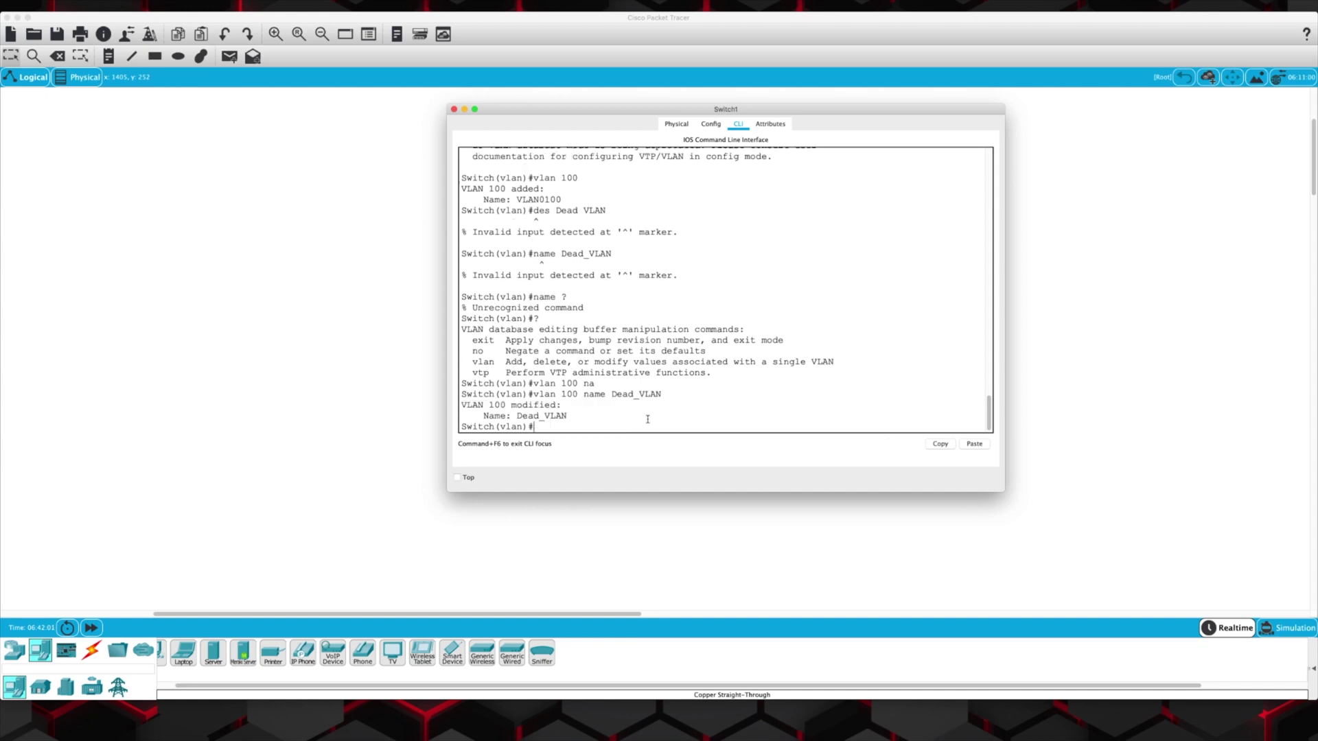
text(do show int status)
key(Return)
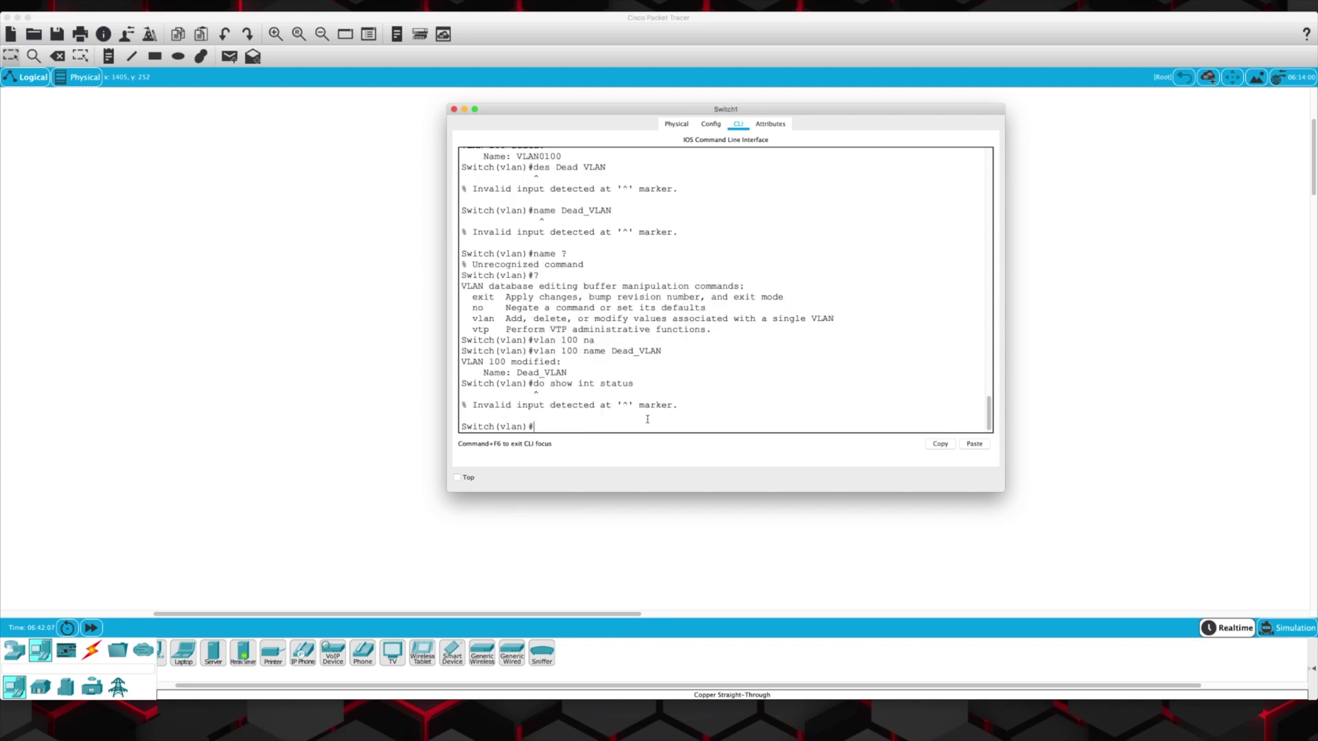
text(exit)
key(Return)
List interface status, then enter config mode and select port range Fa0/1-24.
text(show int status)
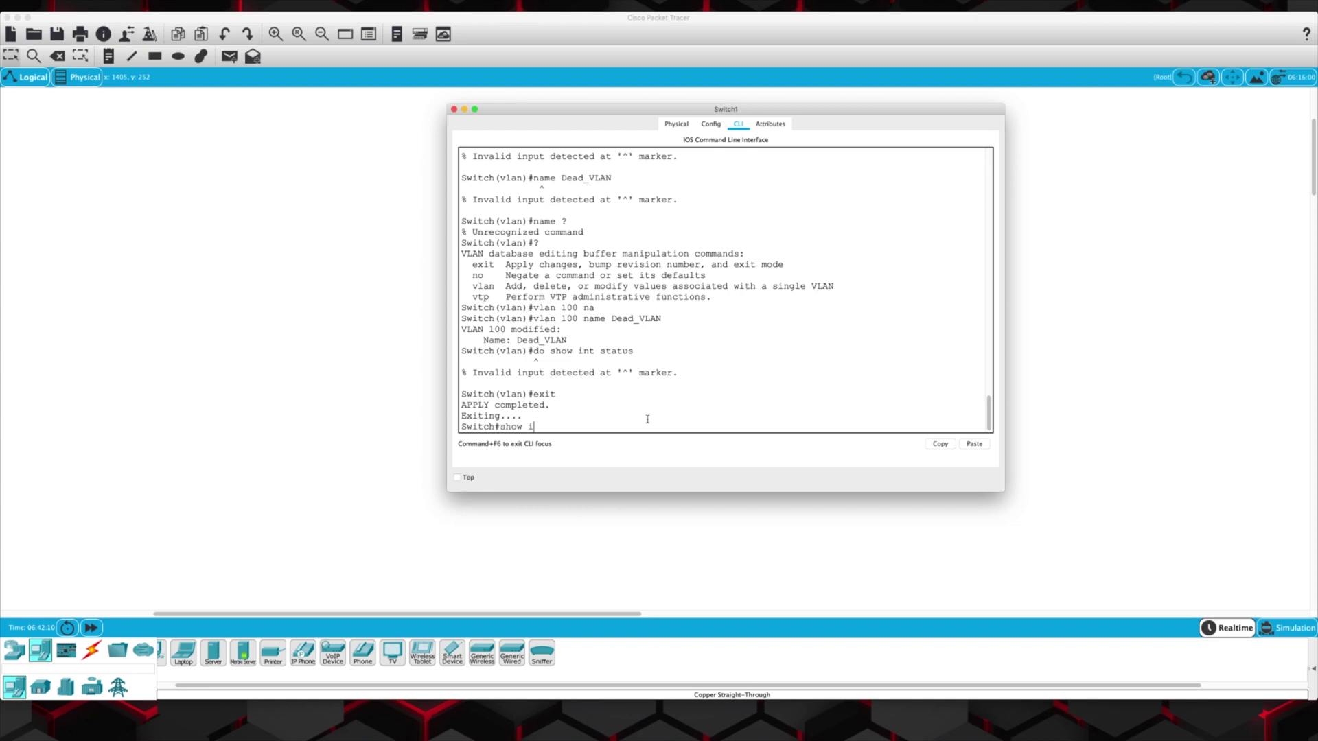
key(Return)
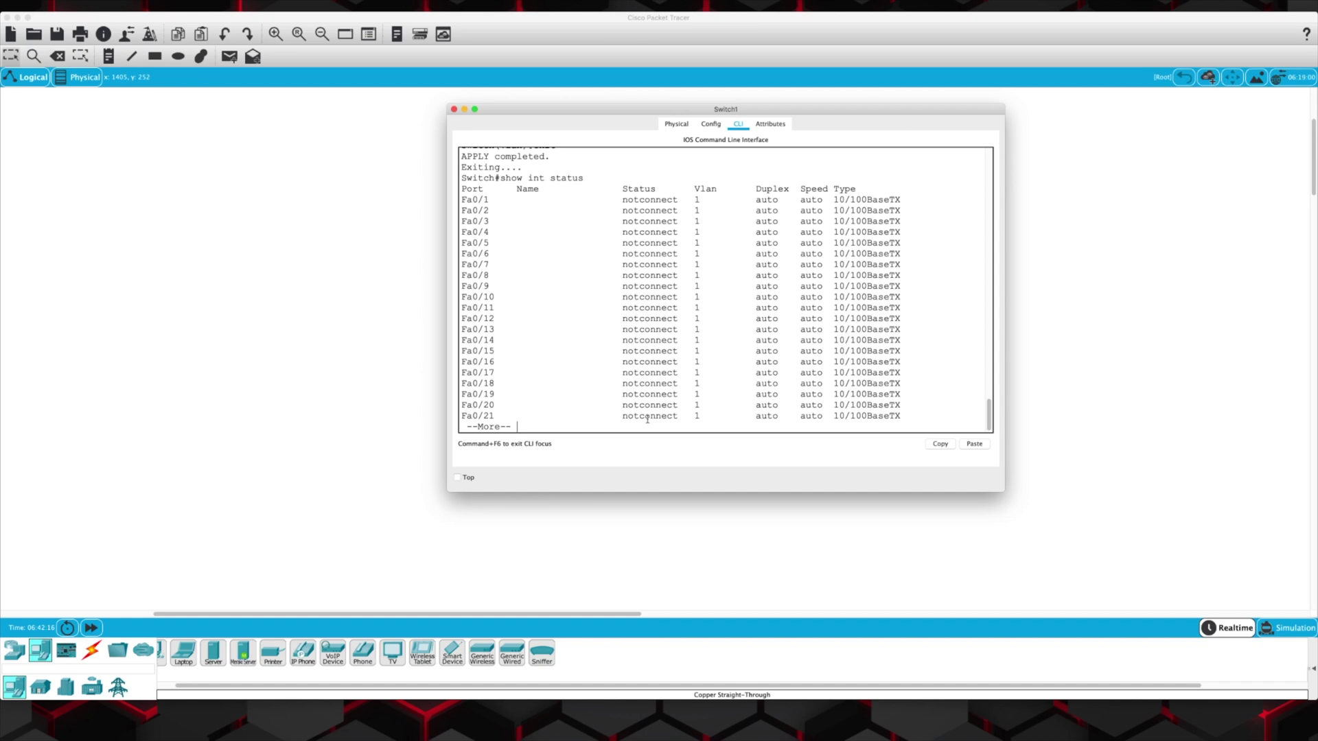
key(space)
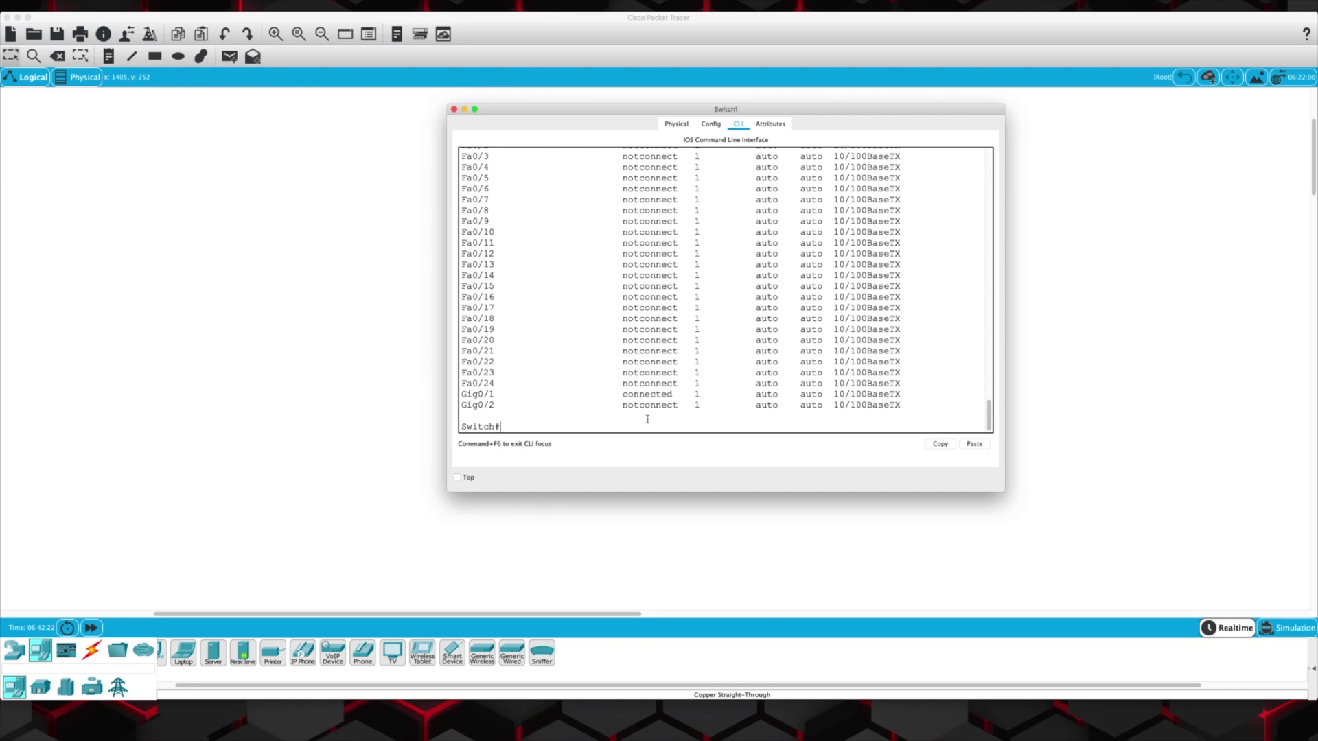
text(conf )
text(t)
key(Return)
text(int range fa0/1-24)
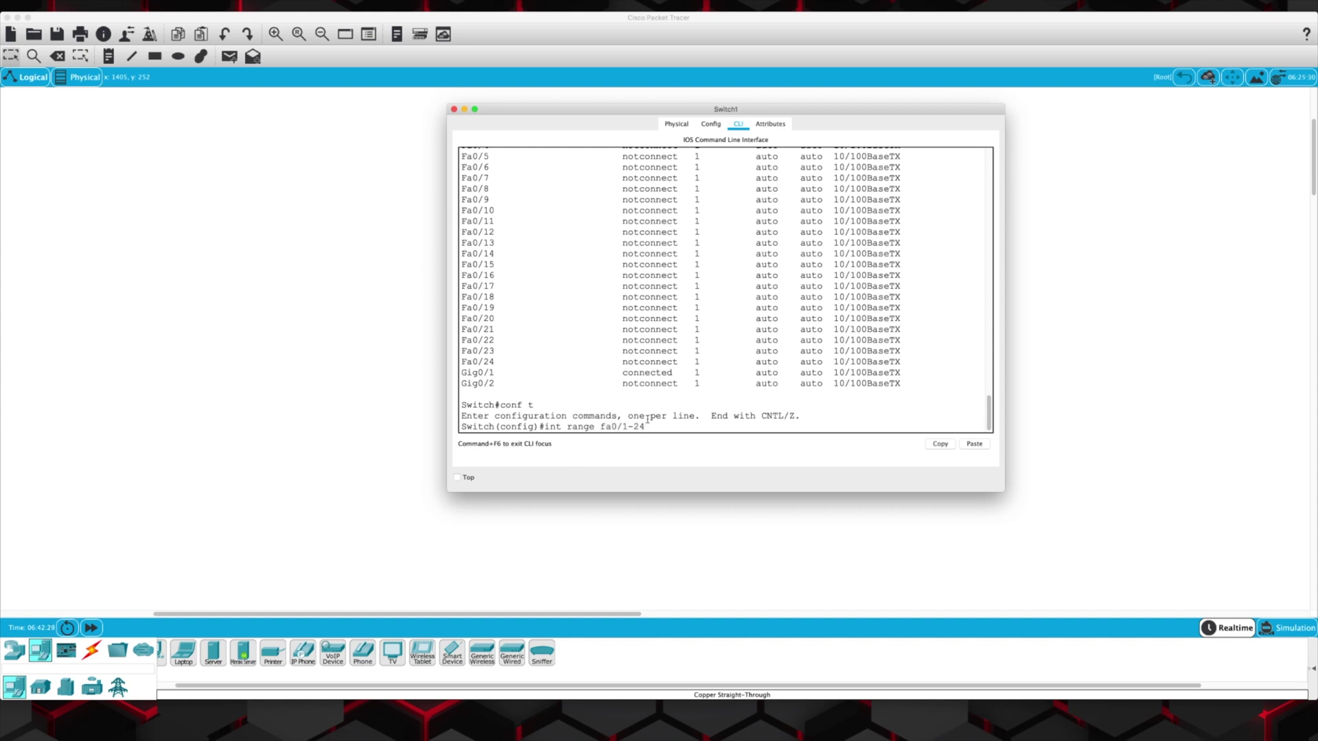
key(Return)
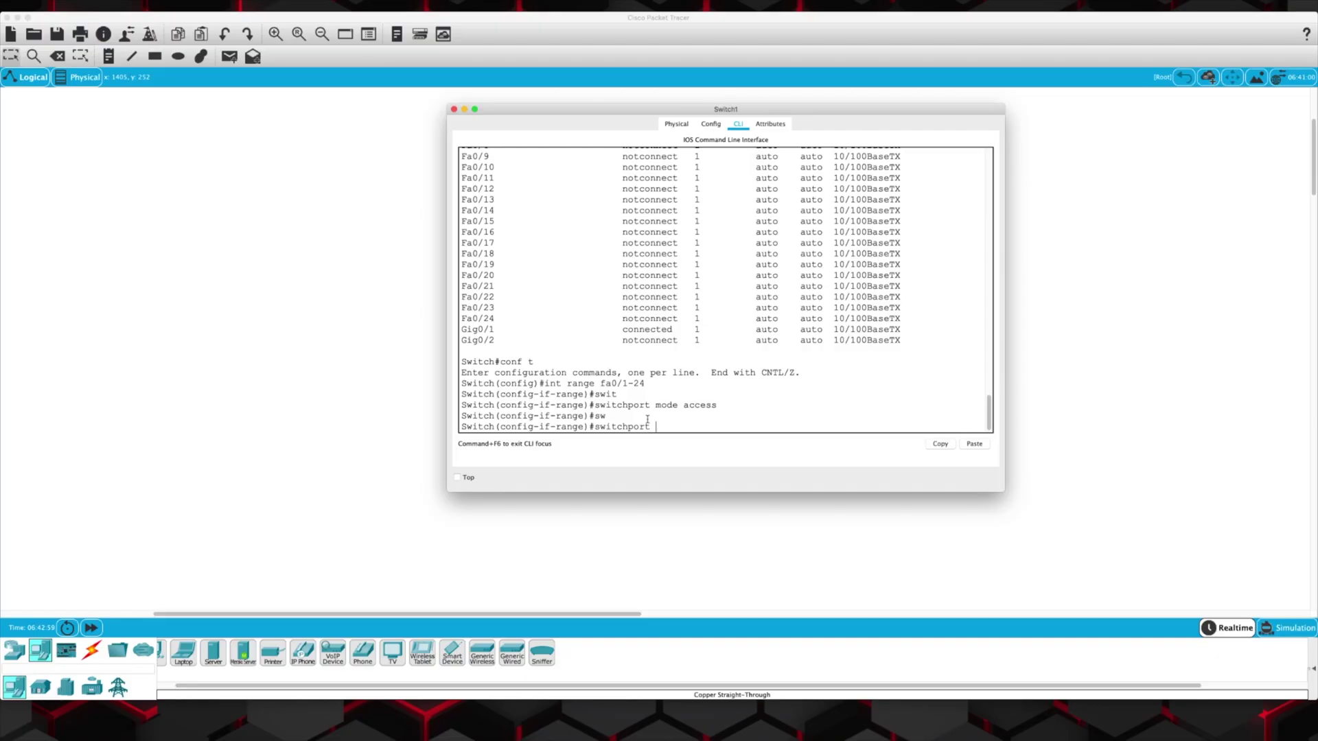
Assign ports Fa0/1-24 to access VLAN 100 and shut them down.
text(cc)
key(Tab)
text(vlan 100)
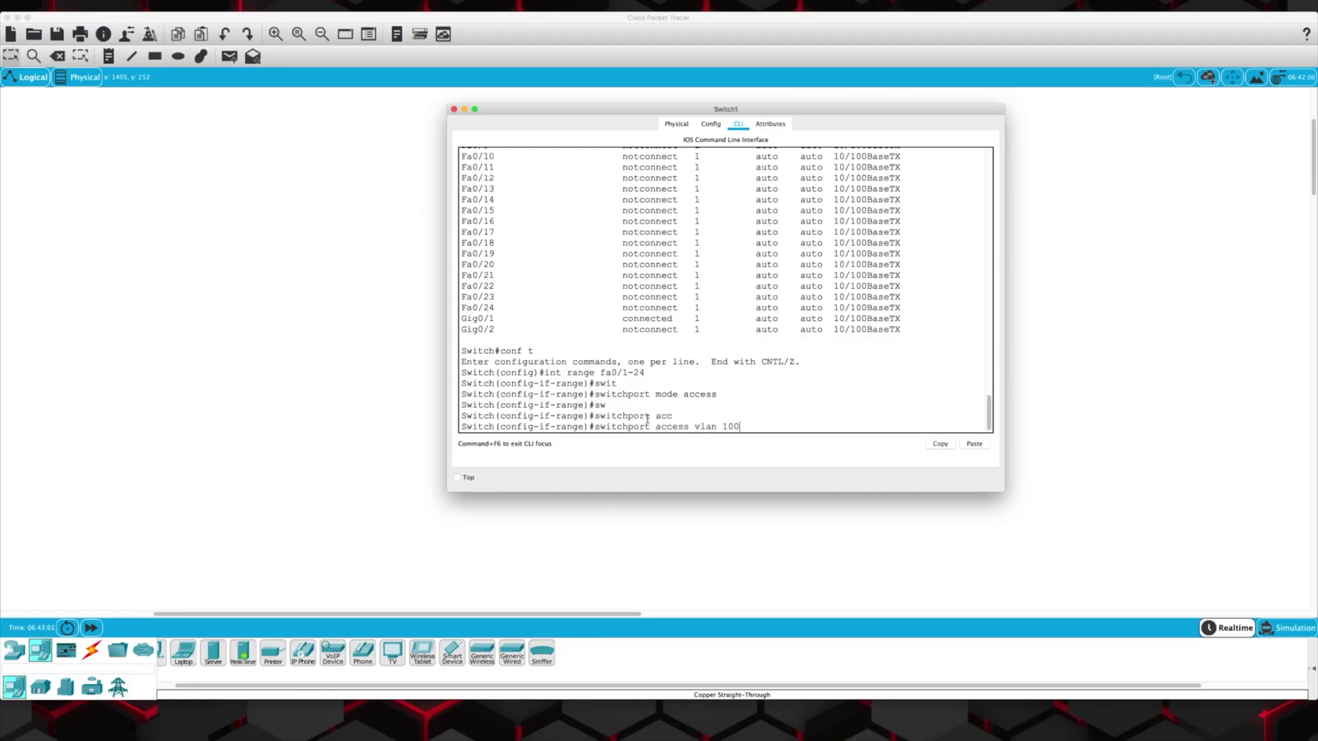
key(Return)
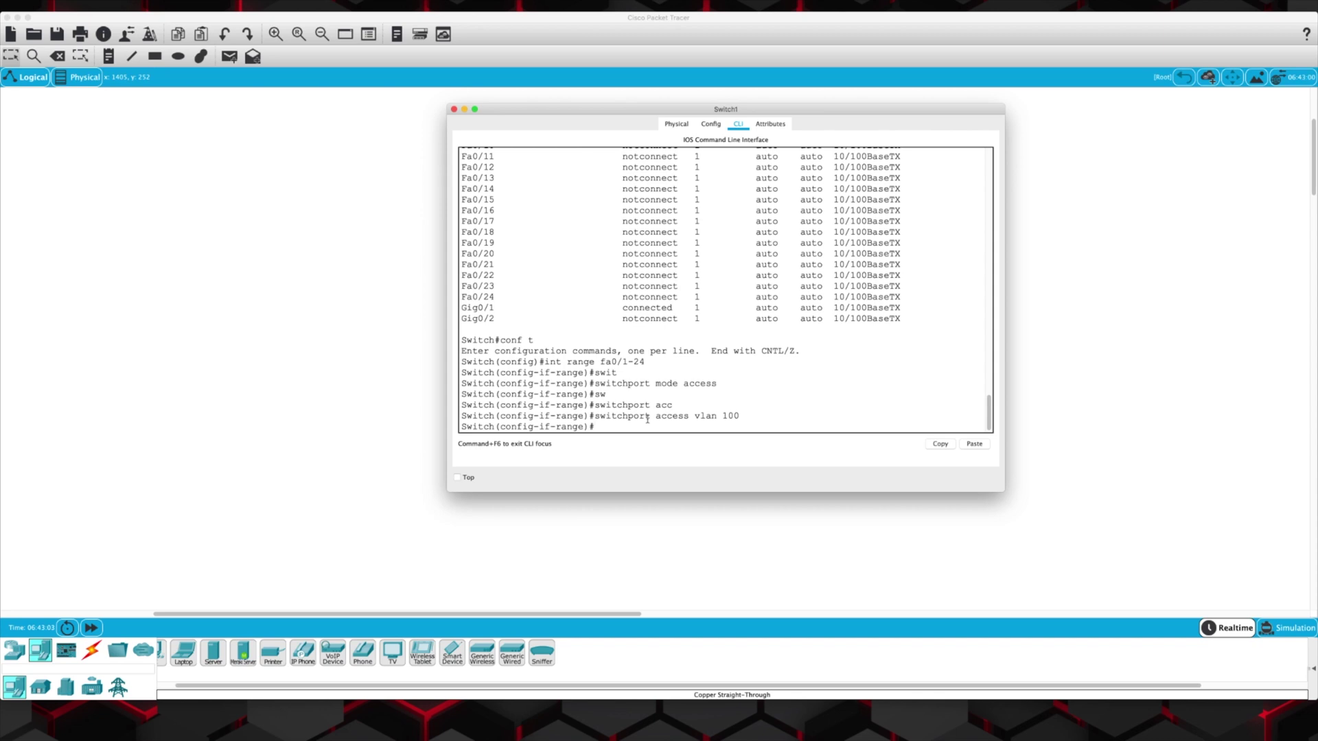
text(shut)
key(Return)
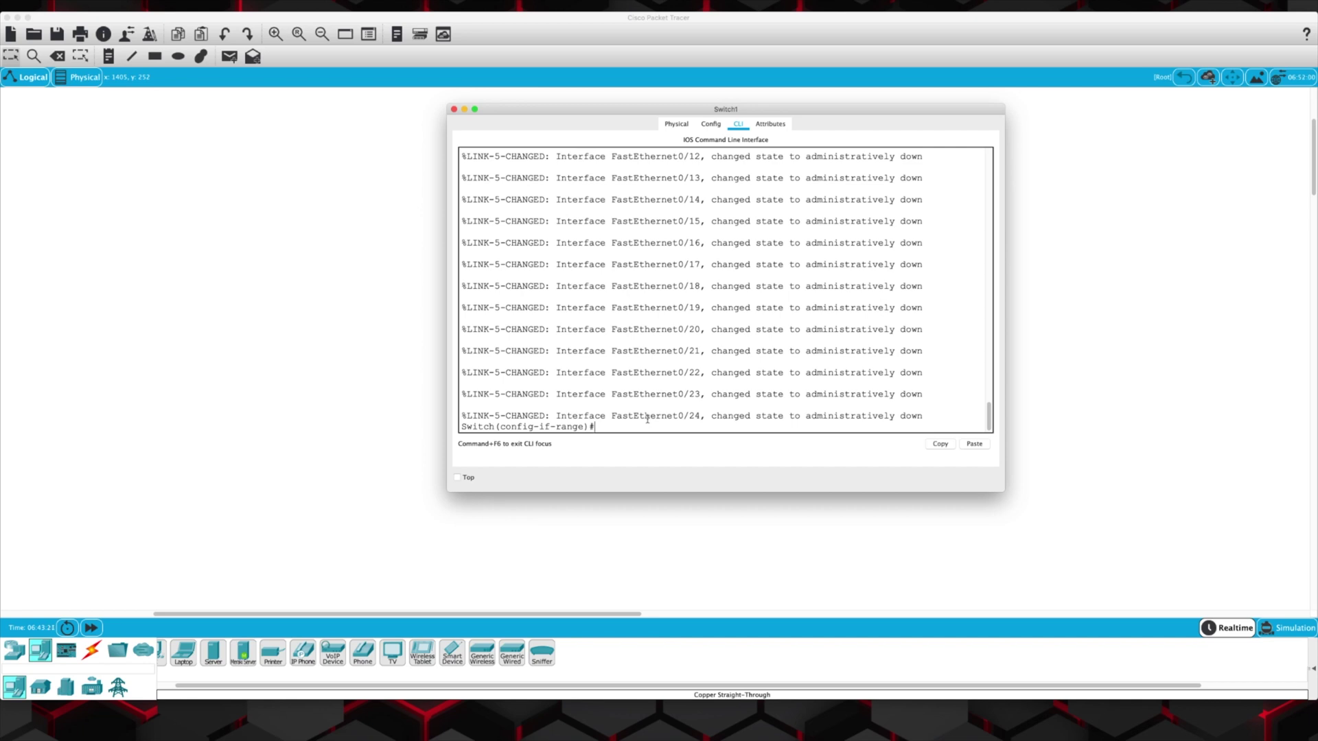
Return to privileged mode and verify with 'show int status' the ports are disabled in VLAN 100.
text(exit)
key(Return)
text(exit)
key(Return)
text(show int status)
key(Return)
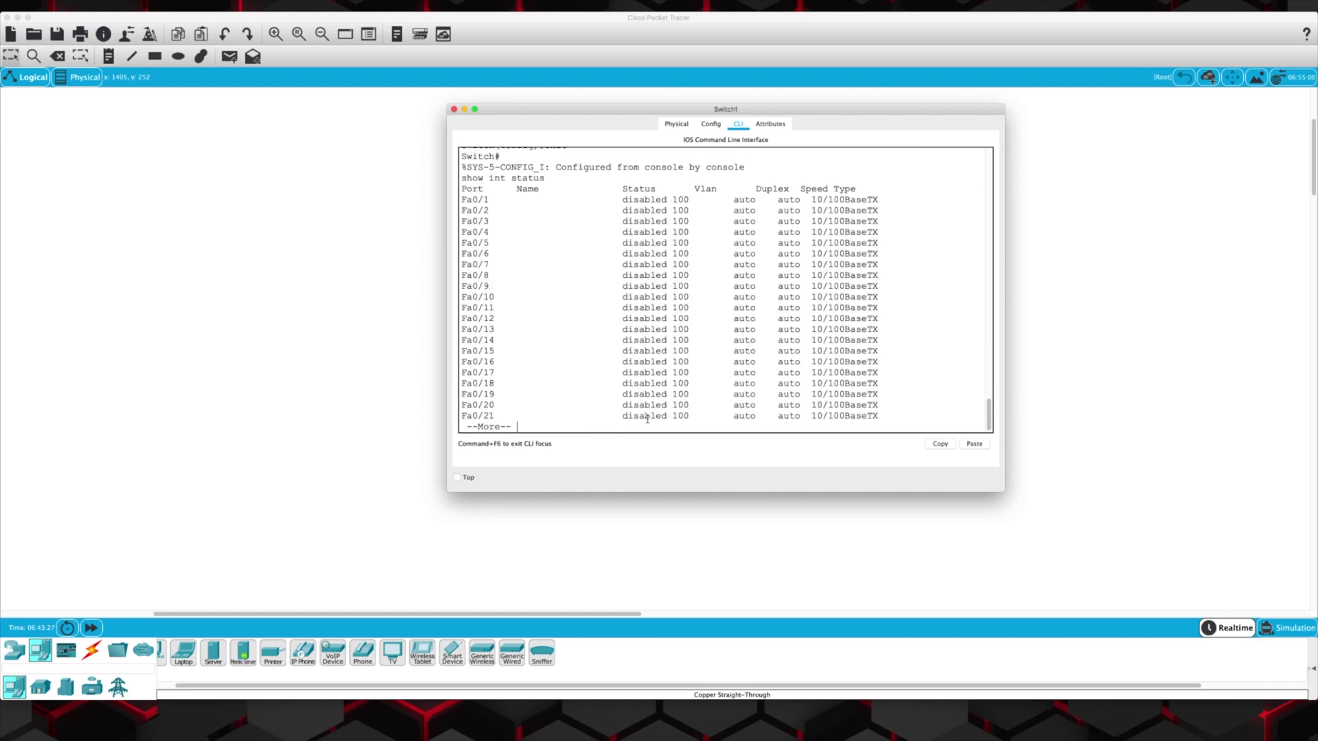